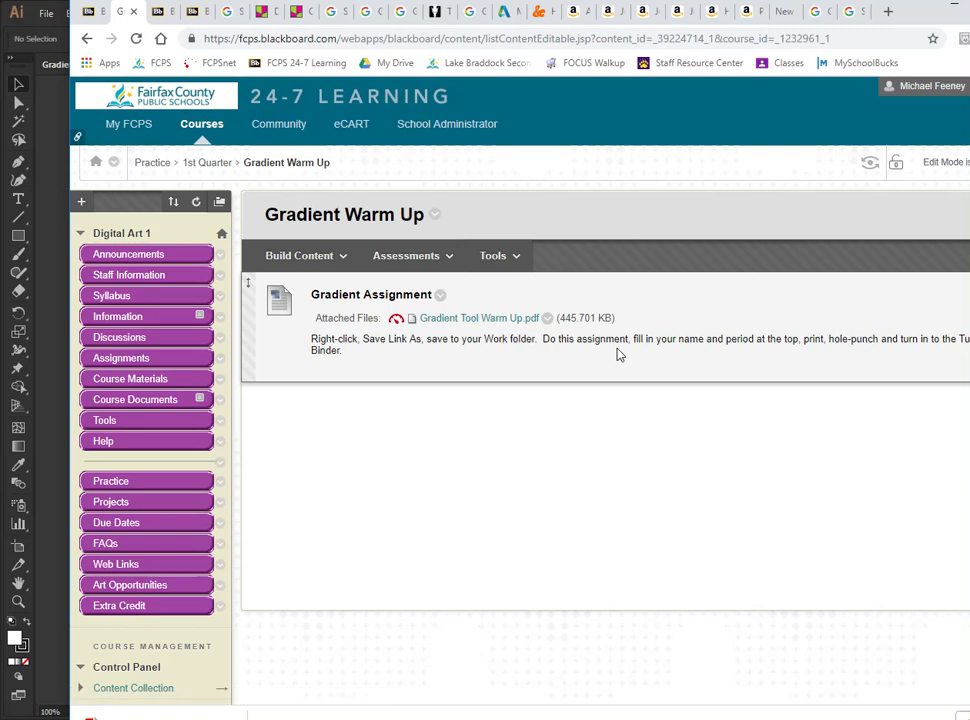
- Switch to Illustrator and fill the empty rectangle beside the purple-to-yellow example with the white-to-black gradient swatch
left_click(913, 15)
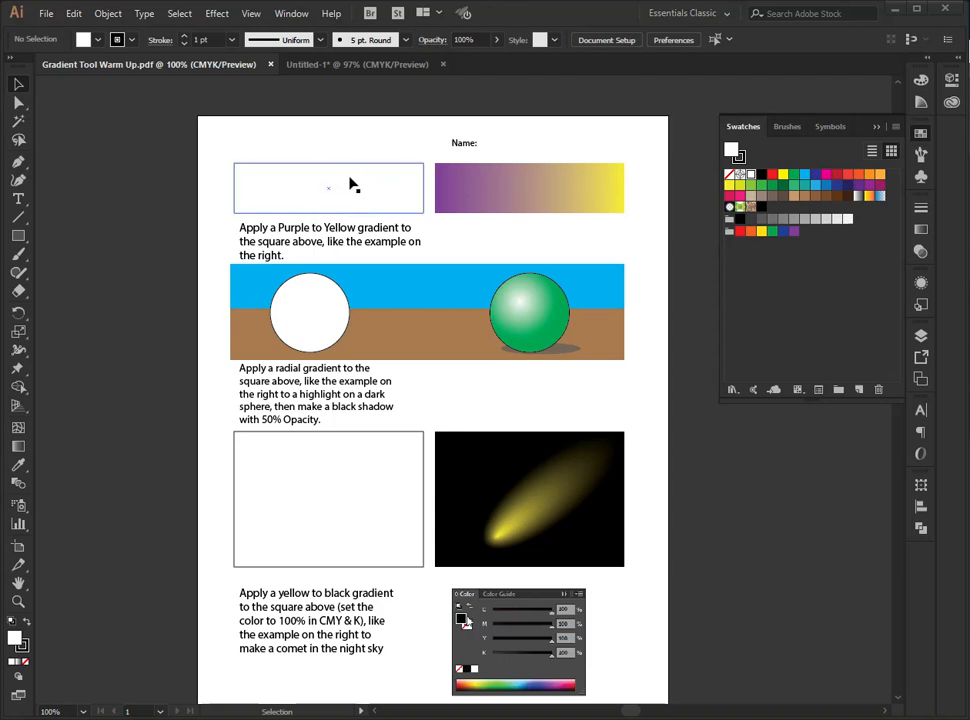
left_click(289, 172)
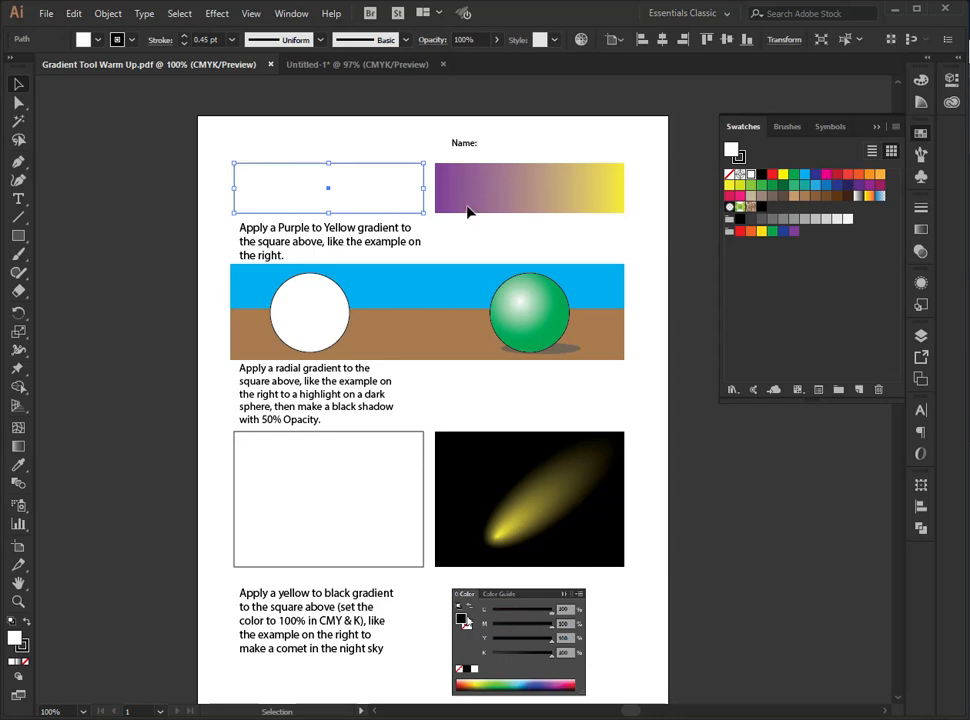
left_click(857, 201)
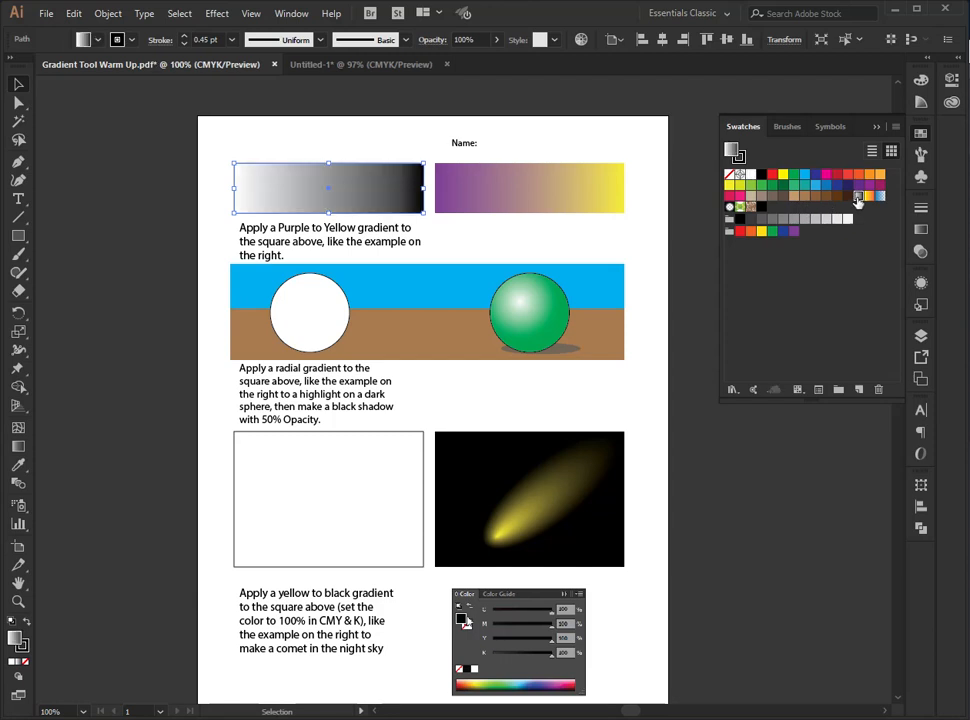
- Recolour the rectangle's gradient with a purple of about C 45, M 82 at the start and yellow with Y 100 at the end
left_click(921, 230)
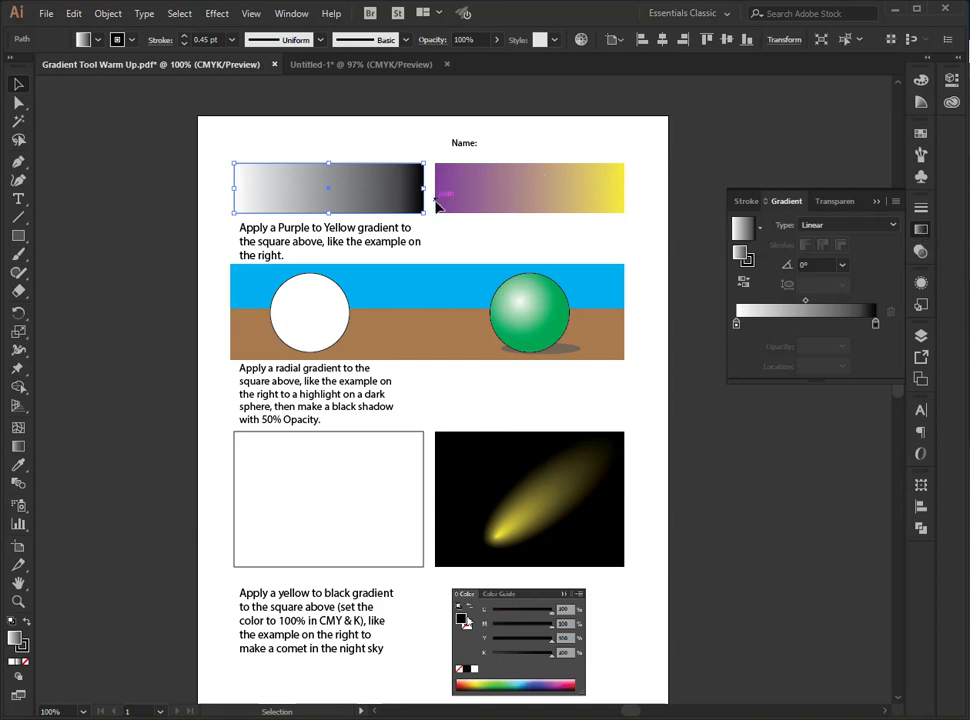
double_click(737, 324)
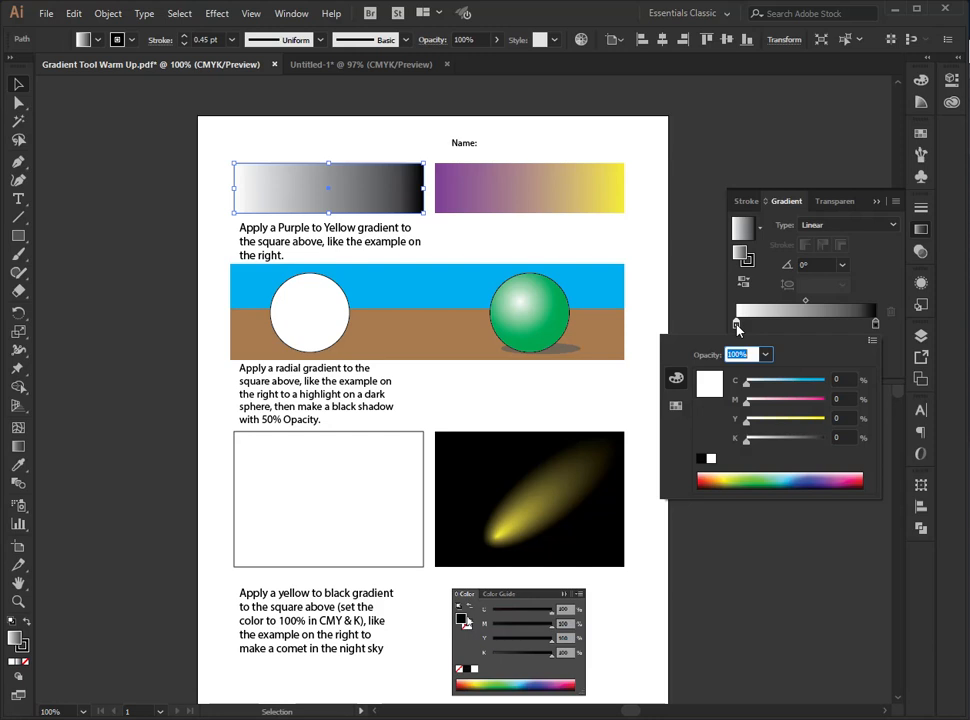
left_click(835, 475)
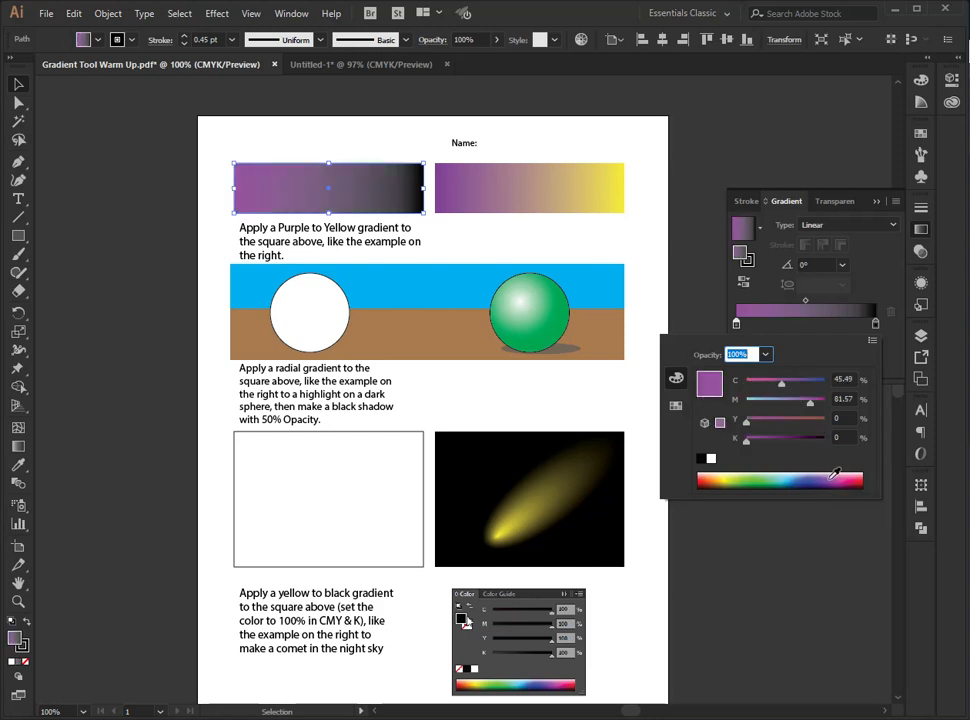
left_click(875, 324)
double_click(875, 324)
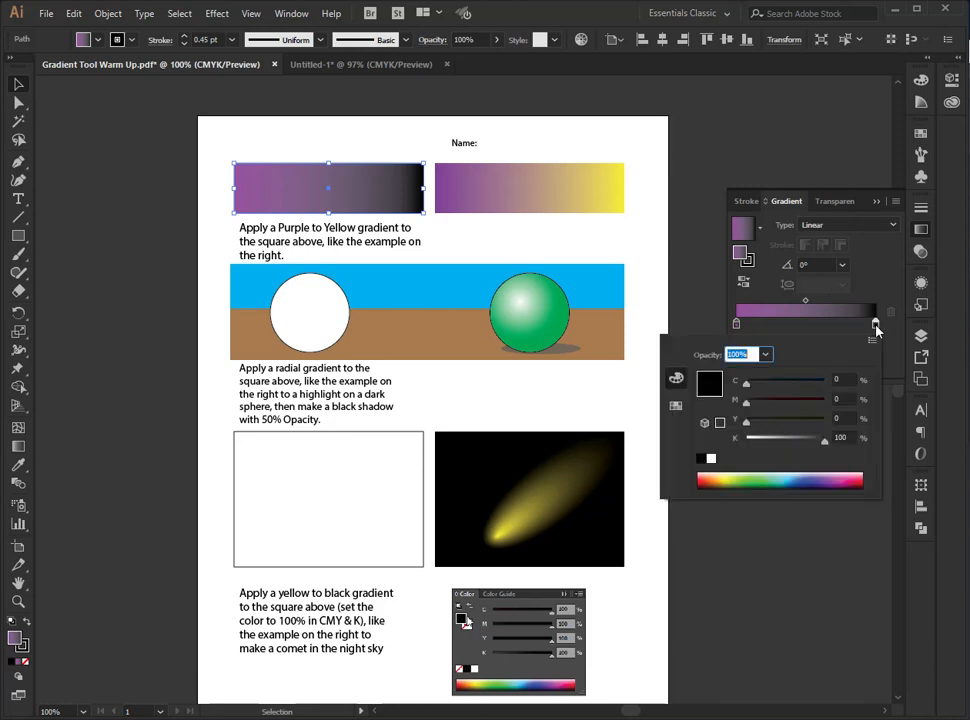
left_click(730, 475)
left_click_drag(754, 388, 742, 388)
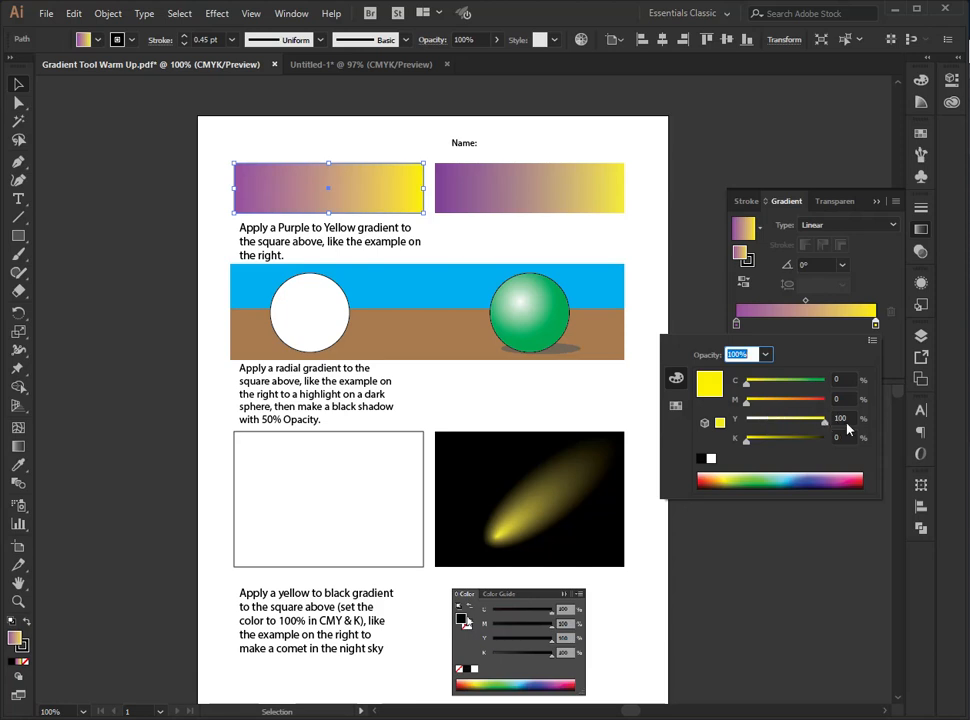
- Deepen the purple start stop of the rectangle's gradient to C 72 and M 100
left_click(738, 326)
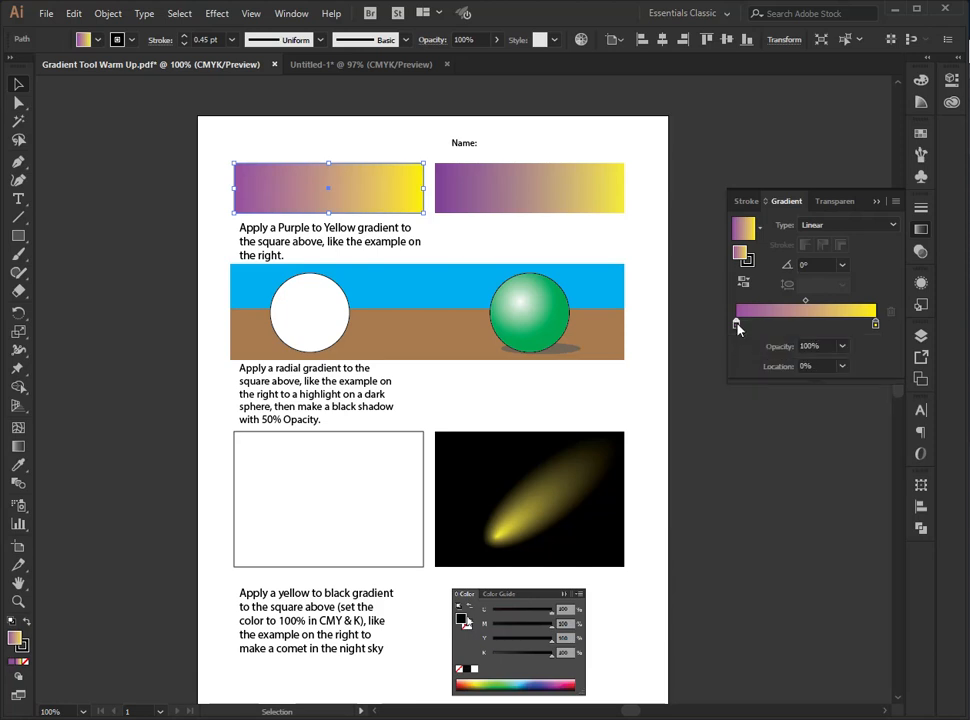
double_click(738, 326)
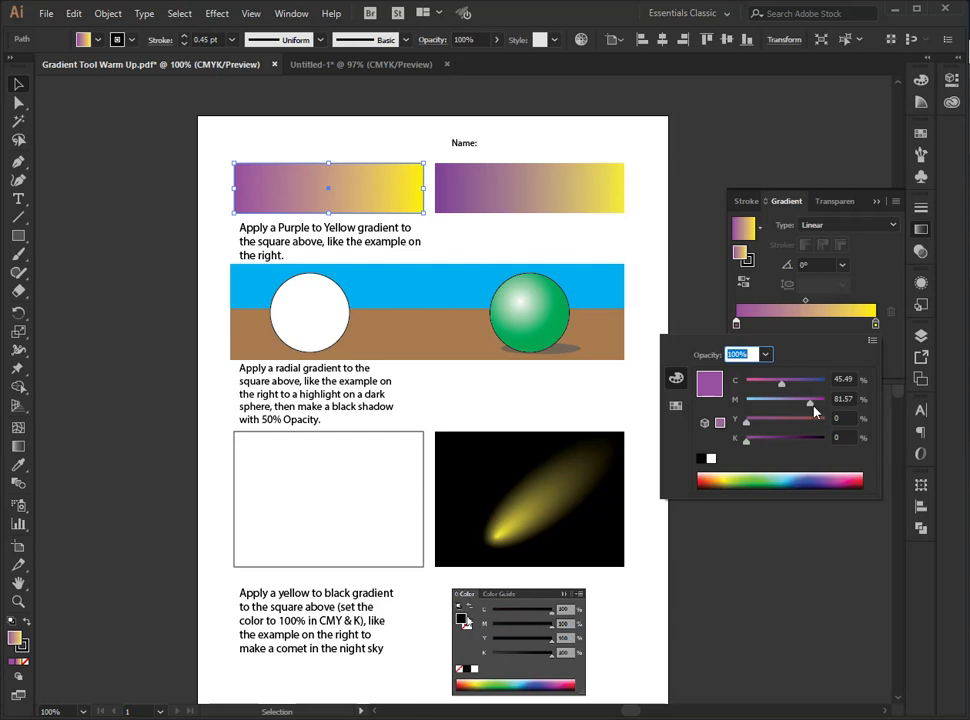
left_click_drag(816, 412, 842, 405)
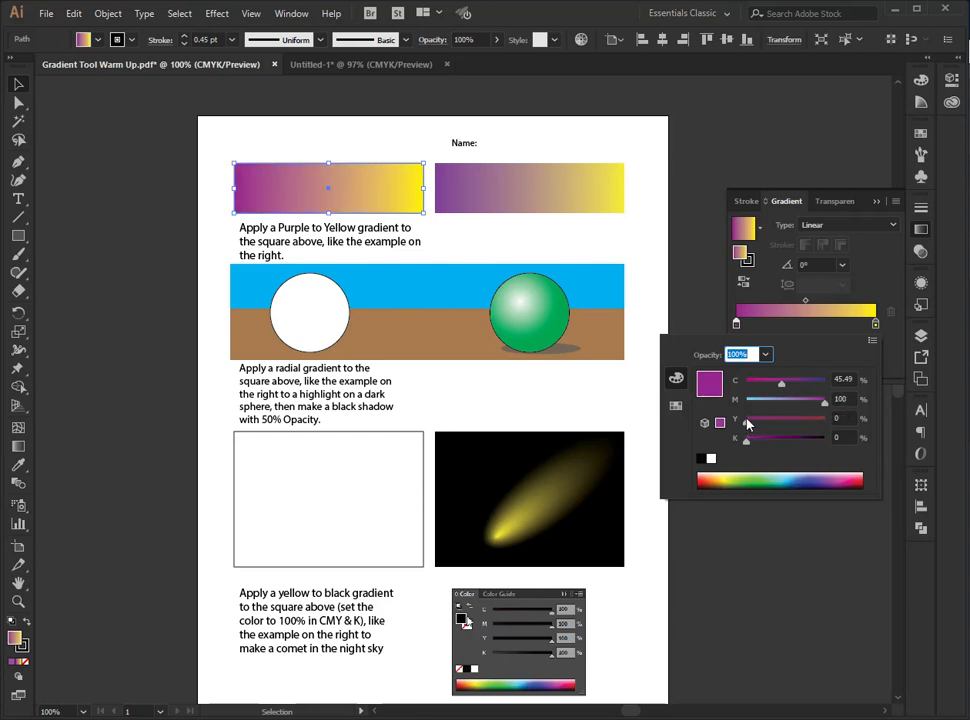
left_click_drag(783, 385, 802, 390)
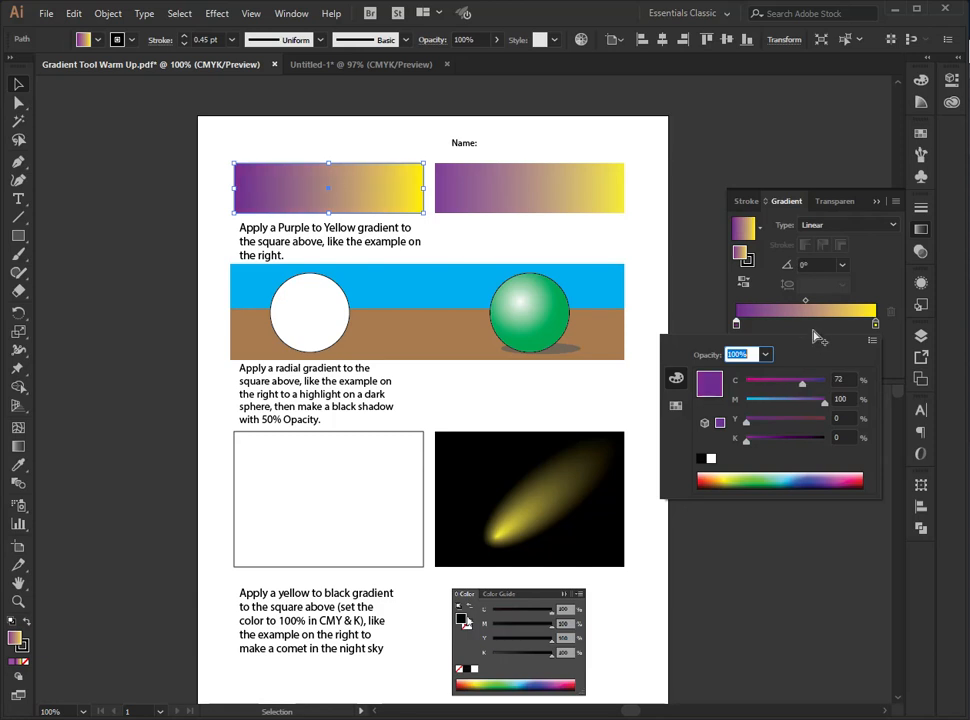
left_click(814, 334)
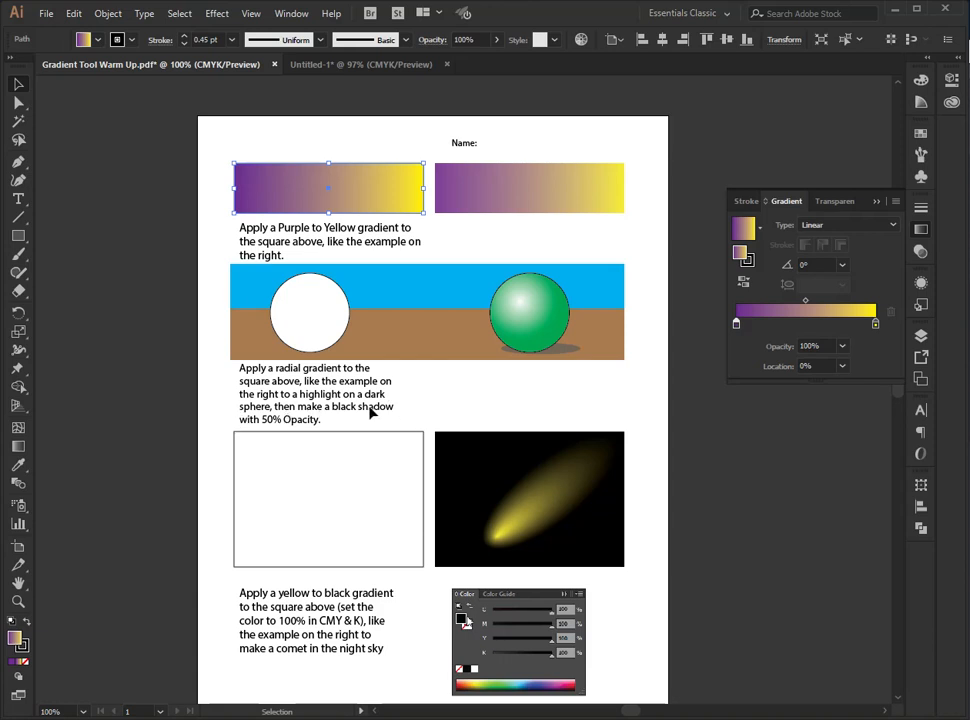
- Apply the purple-to-yellow gradient to the white circle and change its type to Radial
left_click(306, 306)
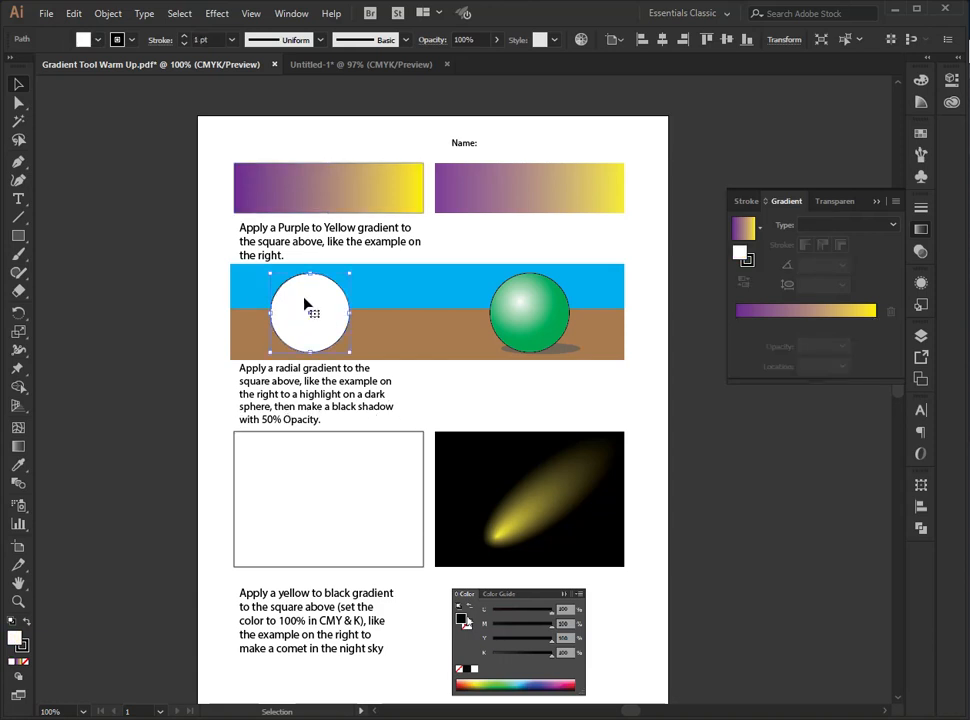
left_click(809, 325)
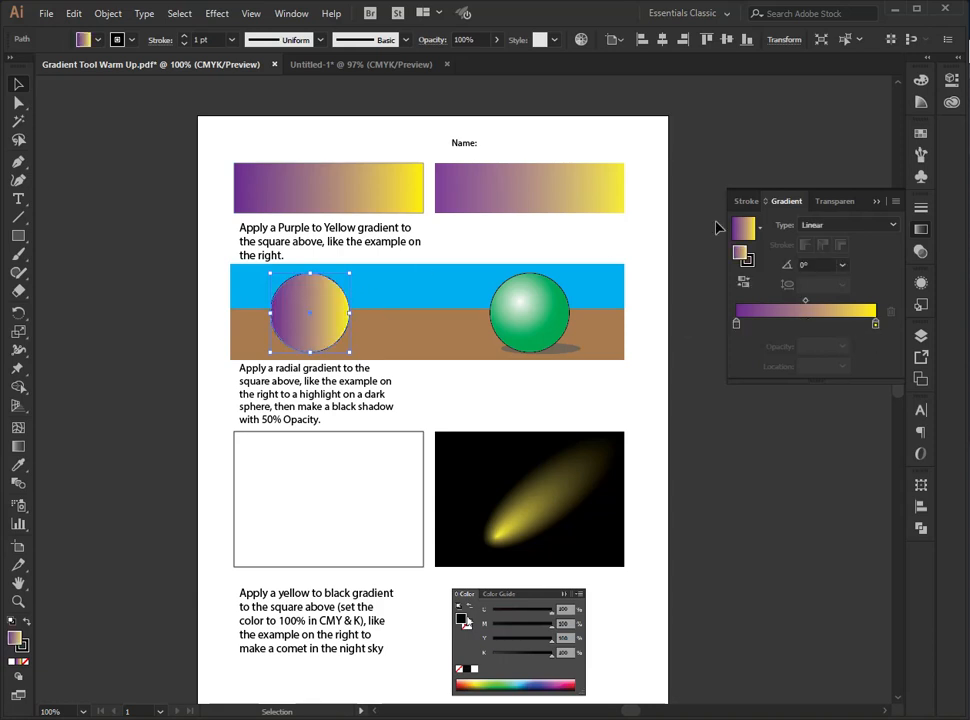
left_click(828, 230)
left_click(828, 258)
left_click(829, 228)
left_click(826, 258)
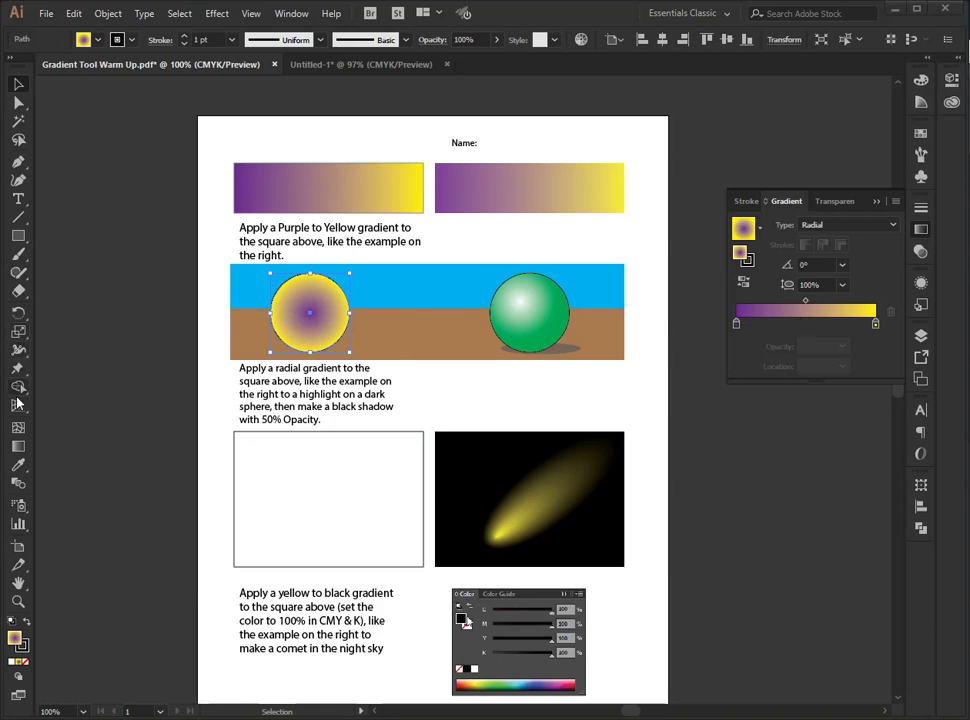
- Reverse the sphere's gradient and redraw it with the Gradient tool at about -24°, placing a yellow highlight in the upper-left part
left_click(19, 450)
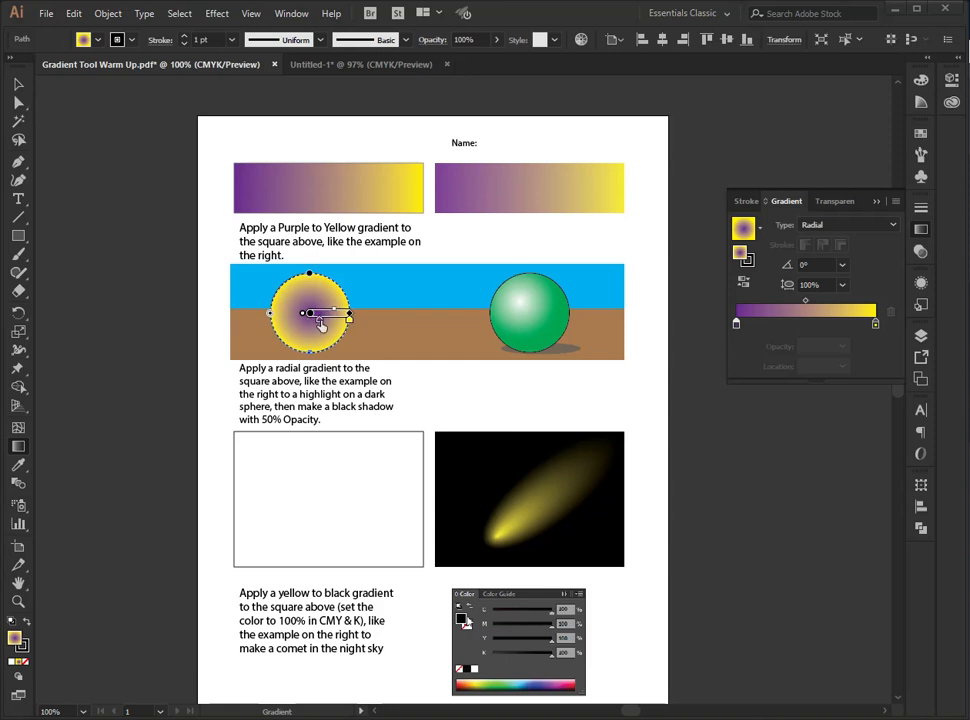
left_click_drag(312, 316, 381, 322)
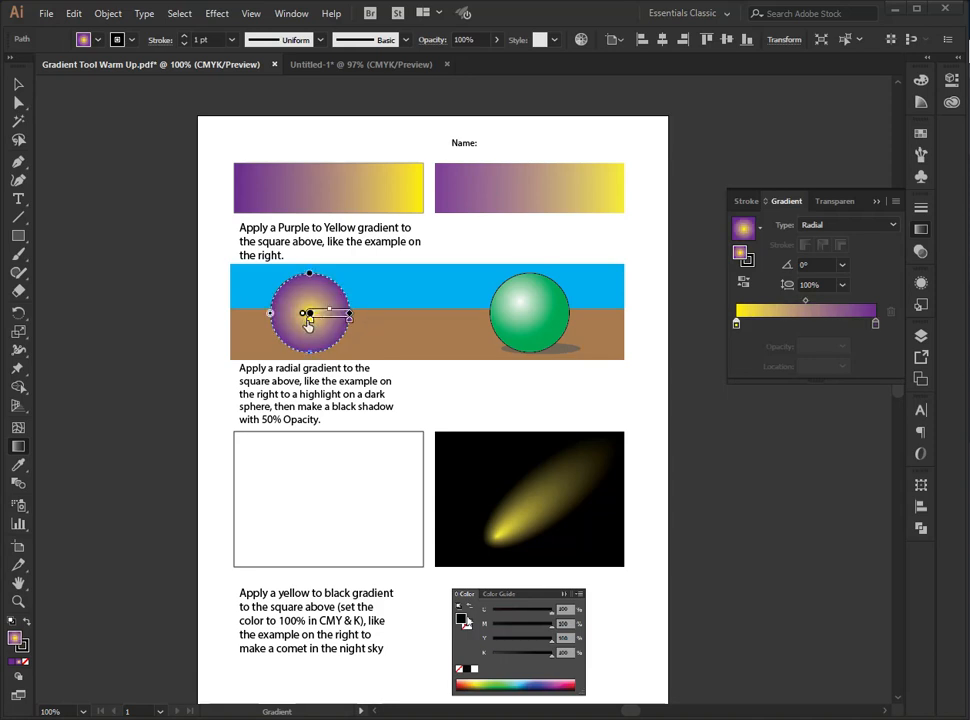
left_click_drag(309, 322, 354, 324)
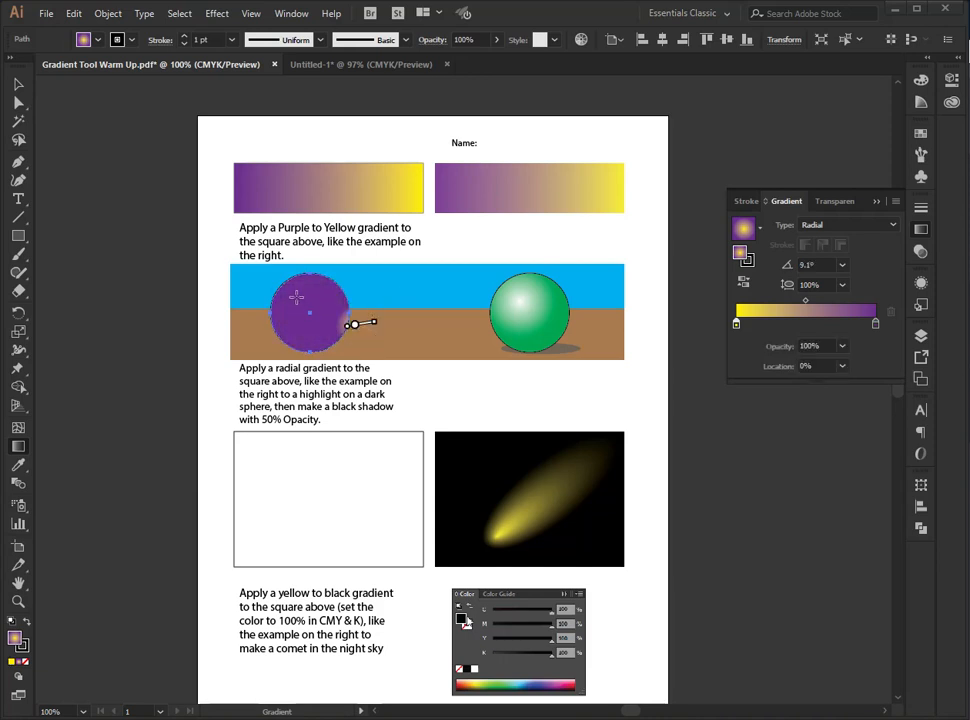
mouse_move(296, 296)
left_mouse_down()
mouse_move(314, 318)
mouse_move(340, 322)
mouse_move(333, 313)
left_mouse_up()
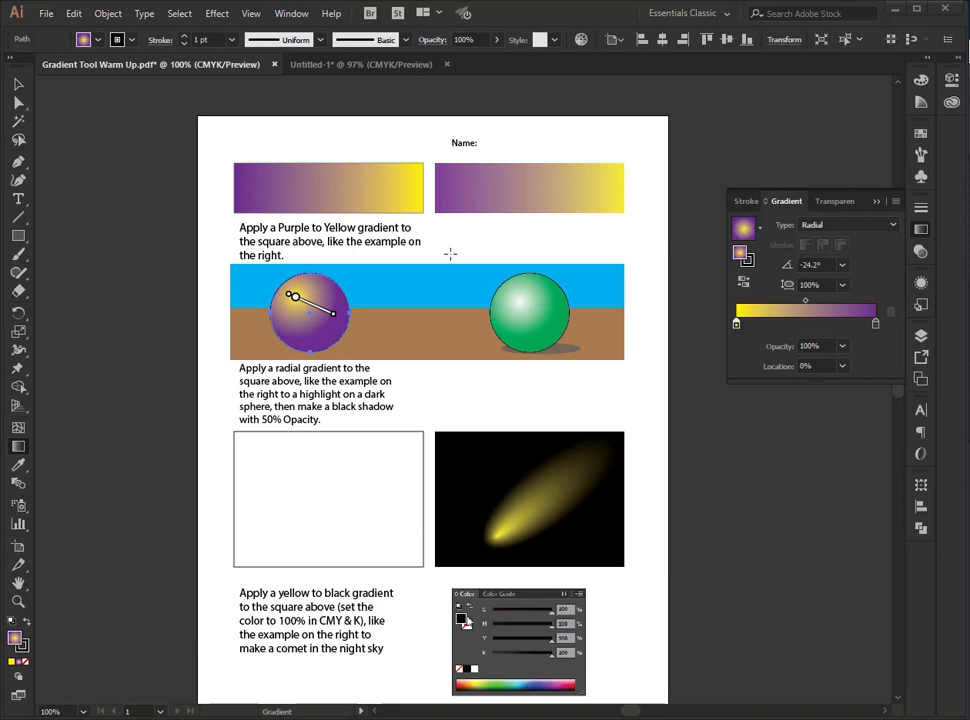
- Flatten a copy of the sphere into a thin ellipse at its base and fill that ellipse with black
left_click(18, 84)
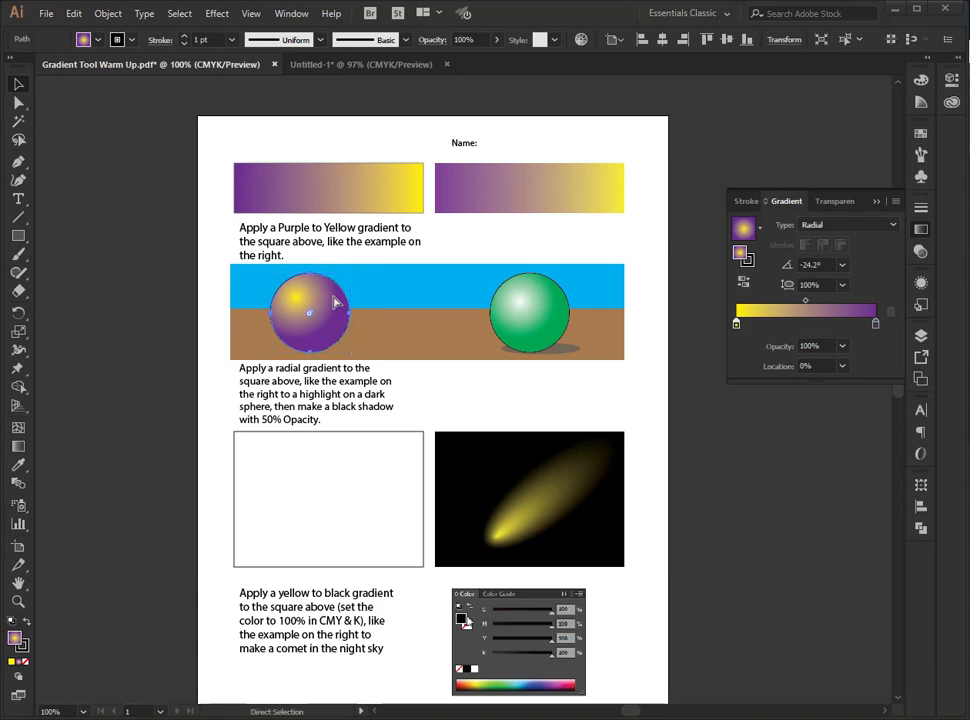
left_click_drag(312, 273, 312, 342)
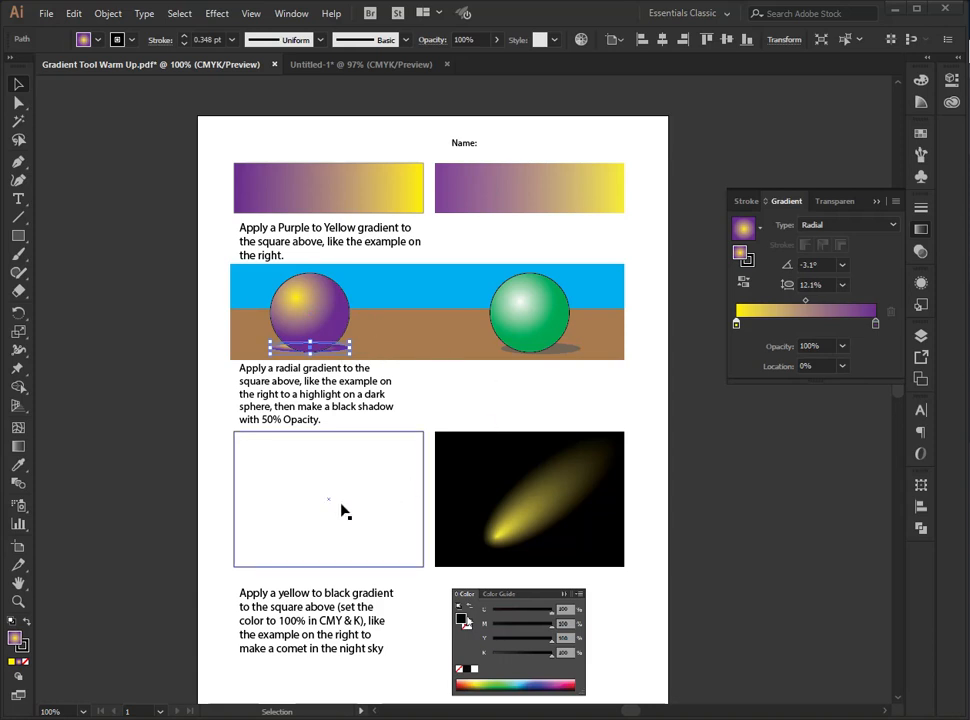
left_click(921, 134)
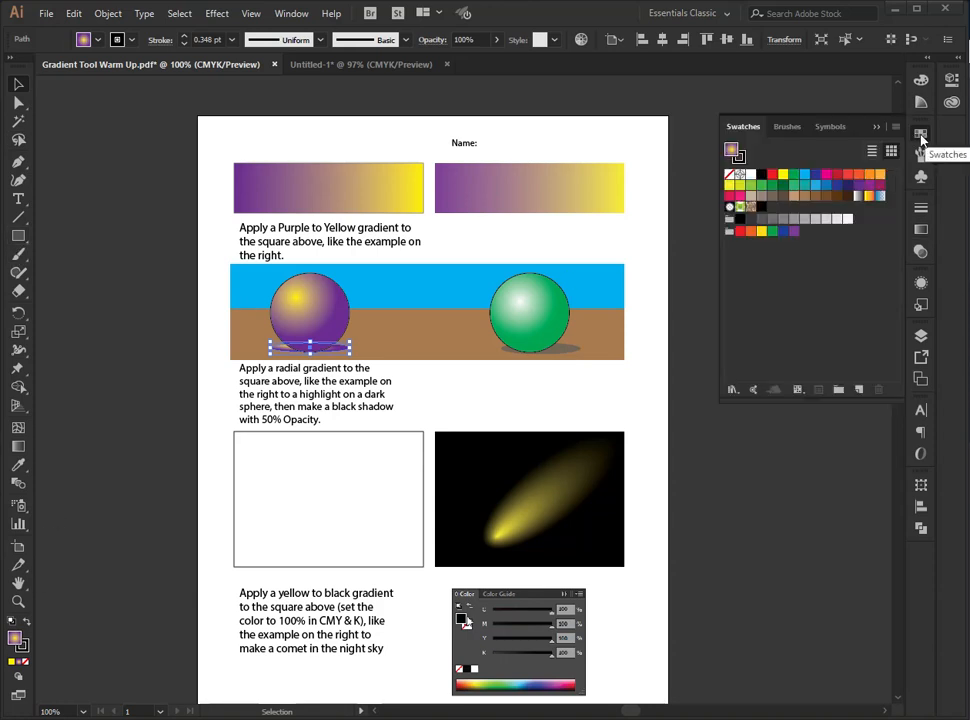
left_click(725, 14)
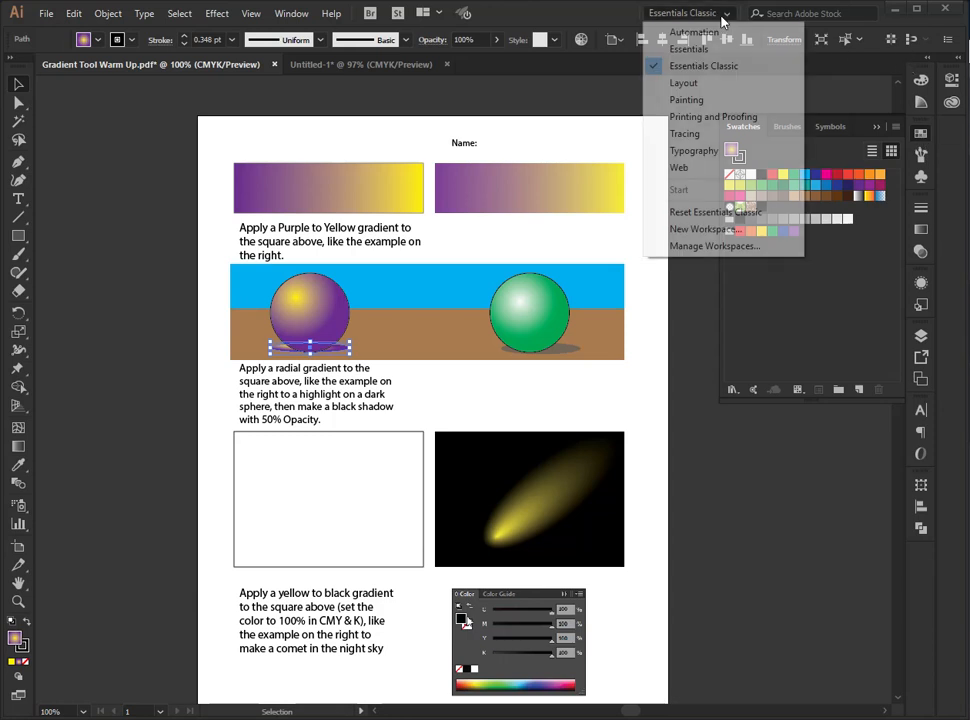
left_click(727, 68)
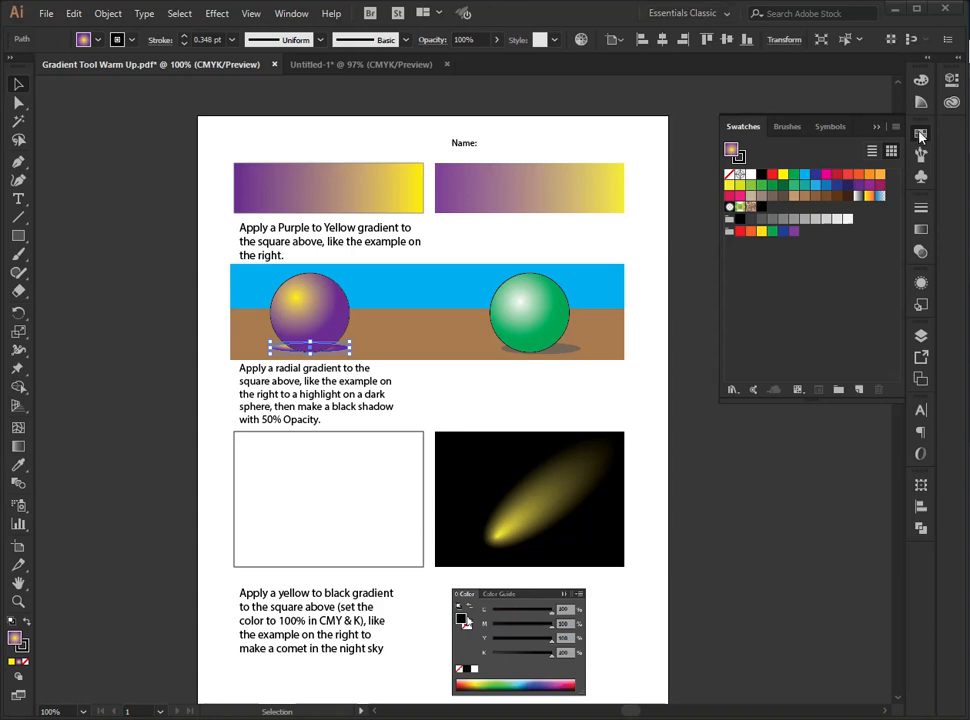
left_click(739, 220)
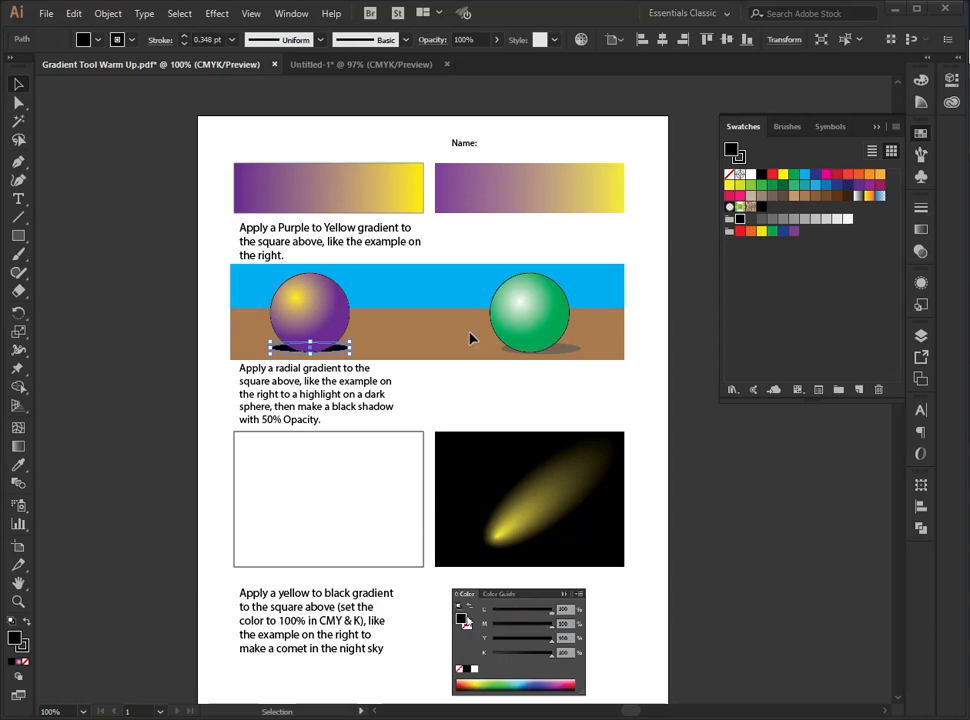
- Shift the black shadow ellipse slightly to the right, set its opacity to 50%, and deselect it
left_click_drag(339, 348, 348, 350)
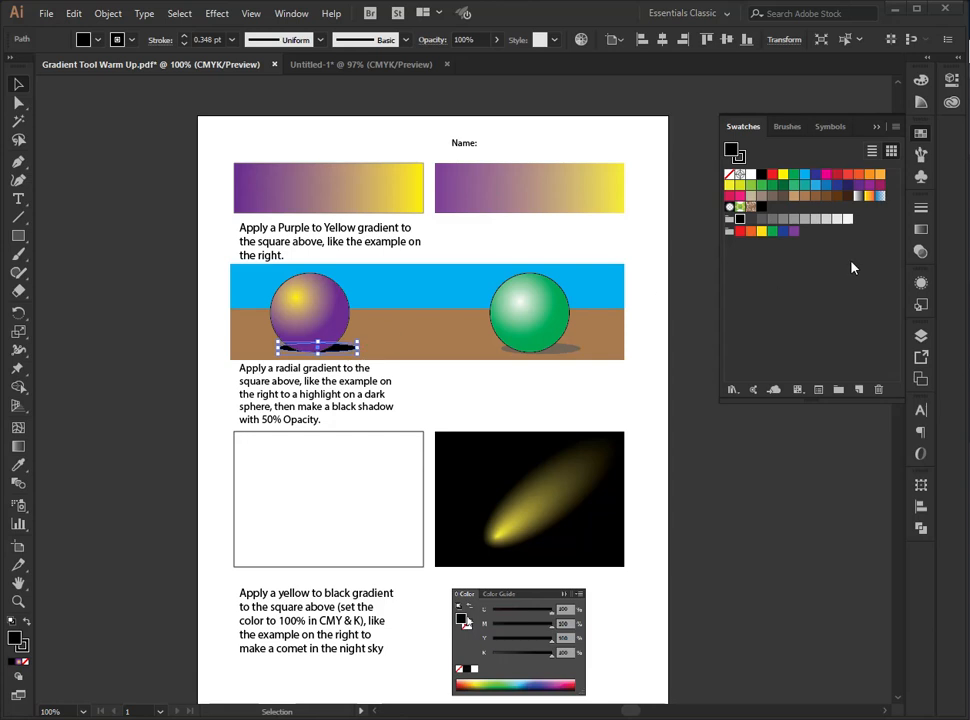
left_click(920, 256)
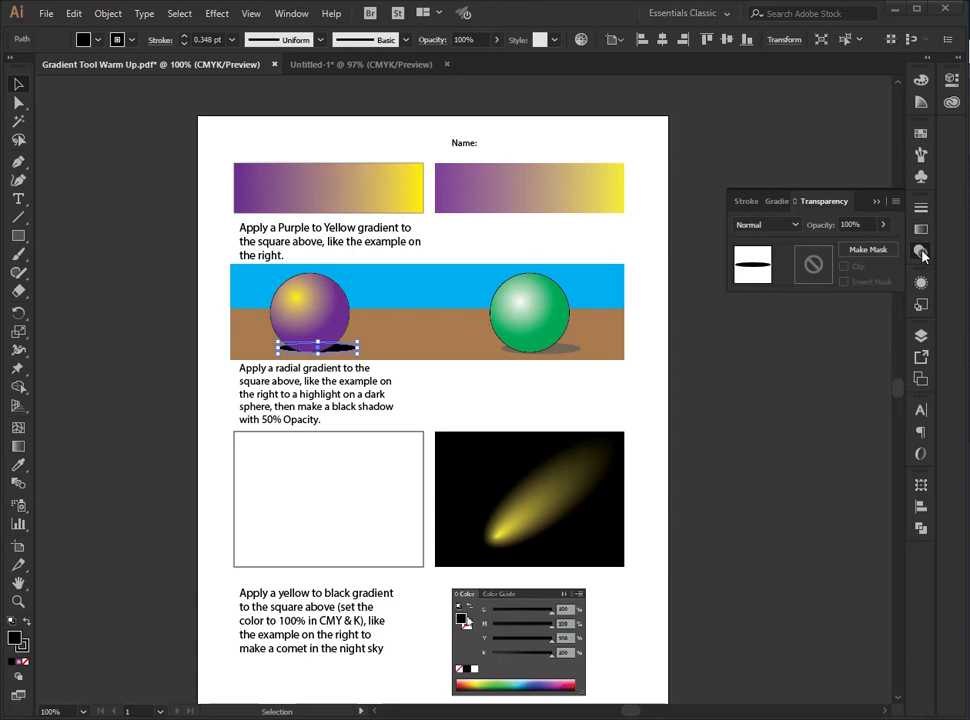
left_click(884, 227)
left_click_drag(860, 250, 857, 247)
left_click(866, 245)
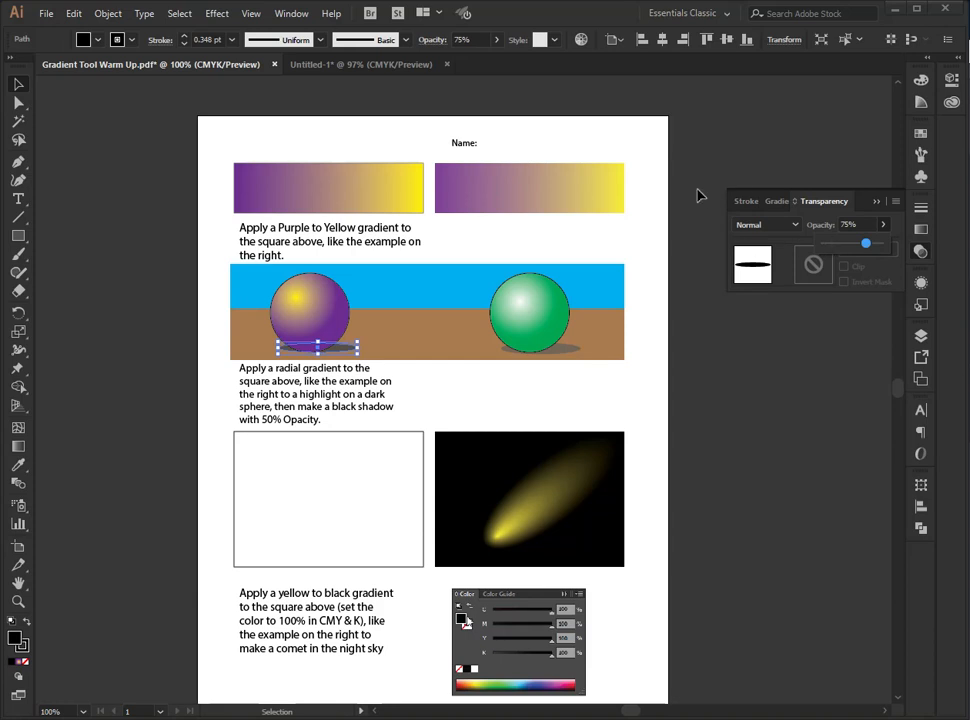
left_click_drag(848, 246, 851, 246)
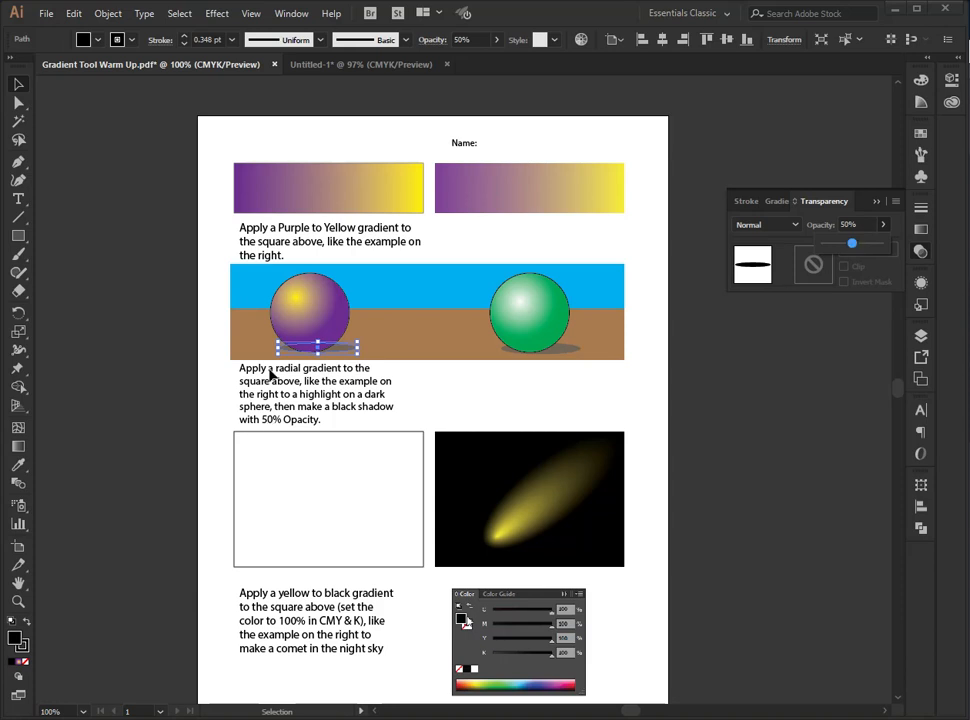
left_click(736, 361)
left_click(727, 414)
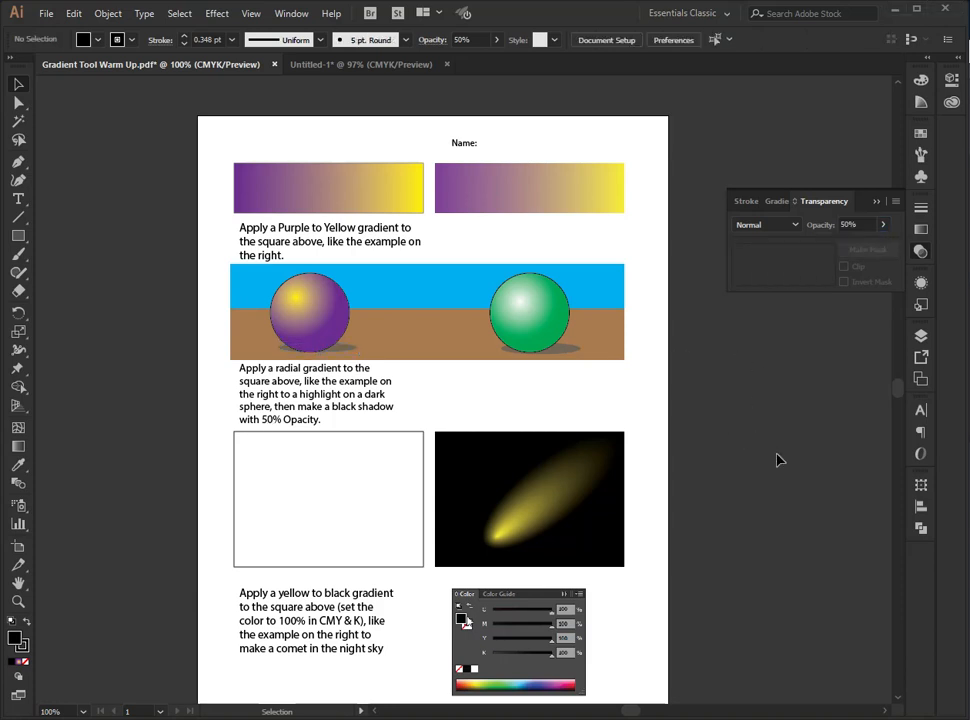
- Fill the empty white comet rectangle with the yellow-to-purple radial gradient
left_click(372, 490)
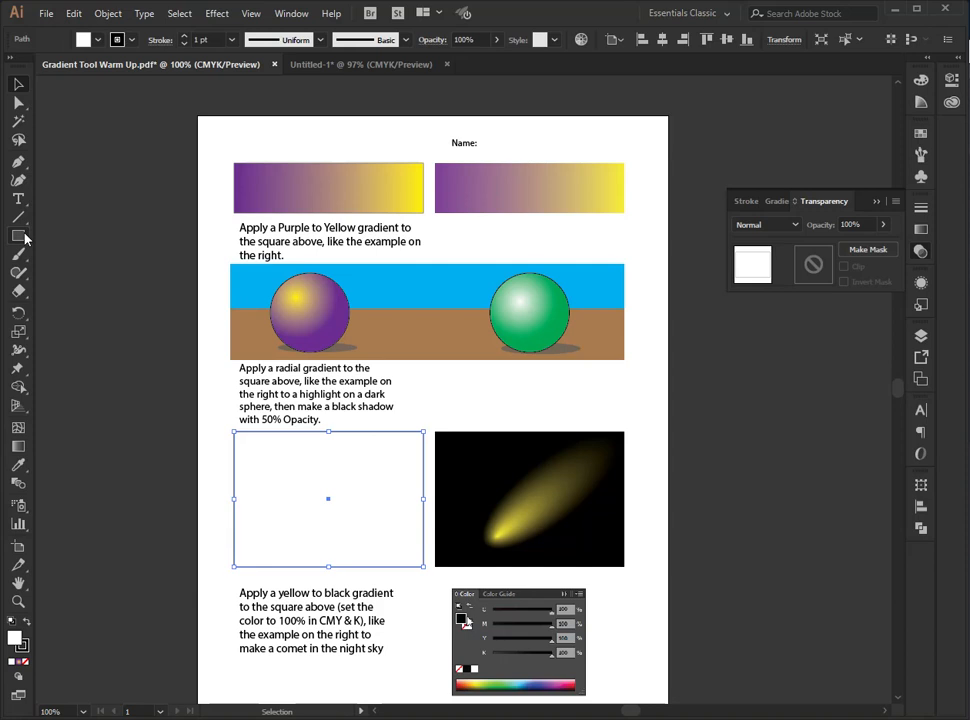
left_click(921, 229)
left_click(790, 312)
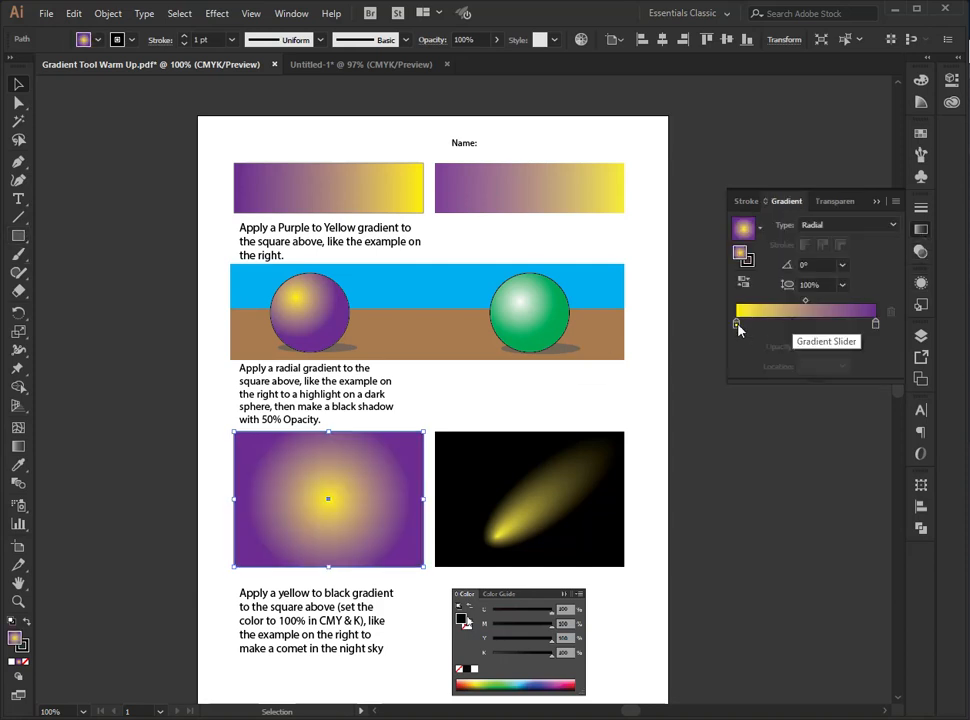
- Change the comet gradient's outer purple stop to rich black with C, M, Y and K all at 100%
double_click(737, 325)
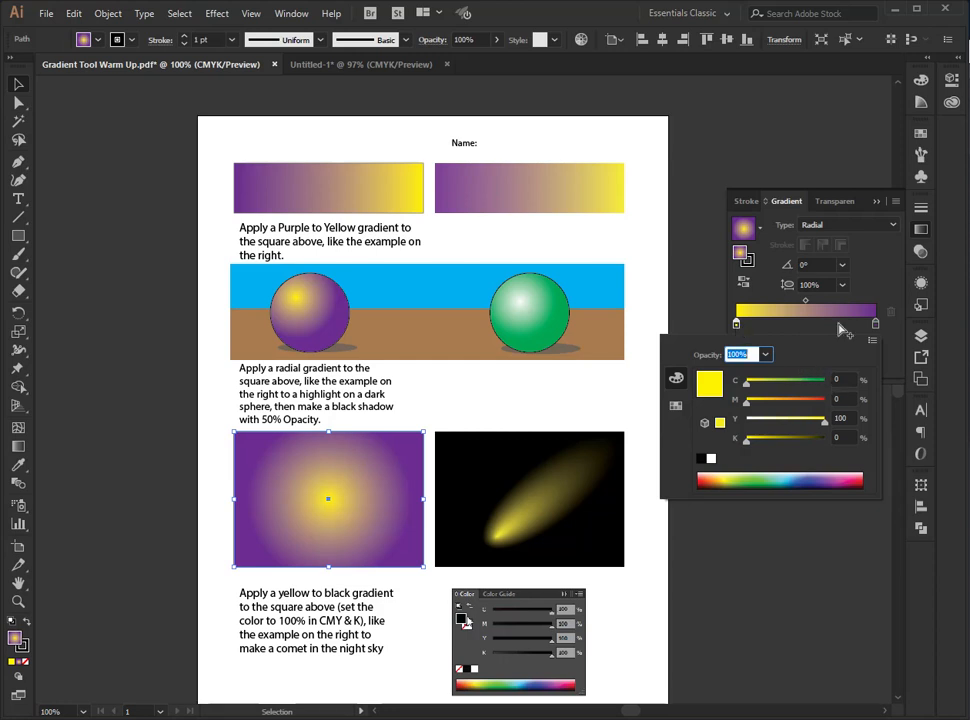
left_click(875, 325)
double_click(875, 325)
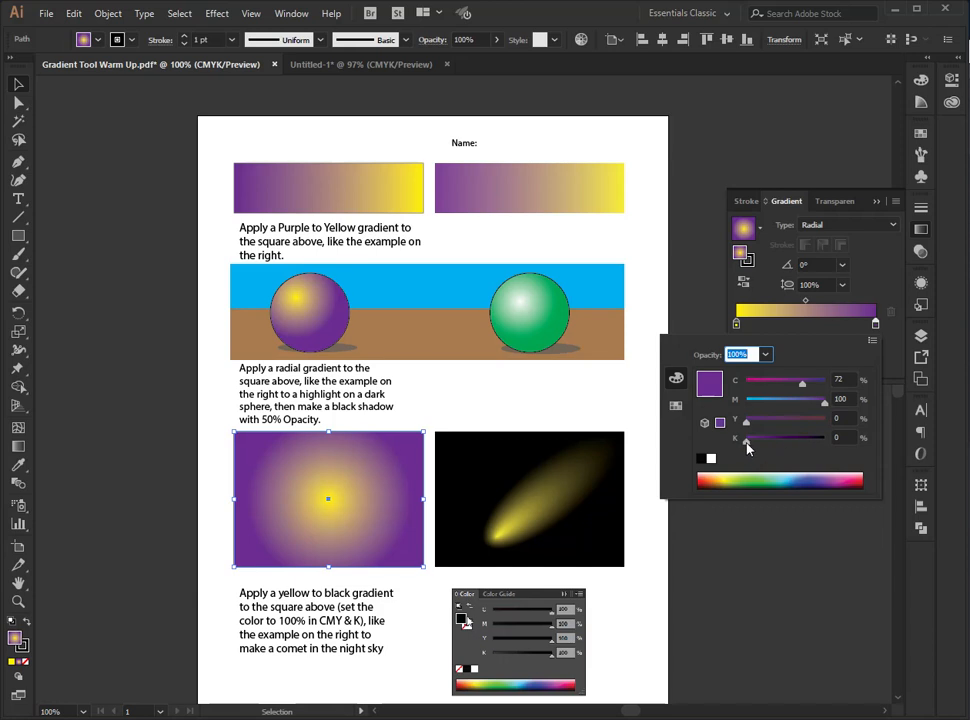
left_click(872, 341)
left_click(805, 397)
left_click_drag(747, 441, 826, 420)
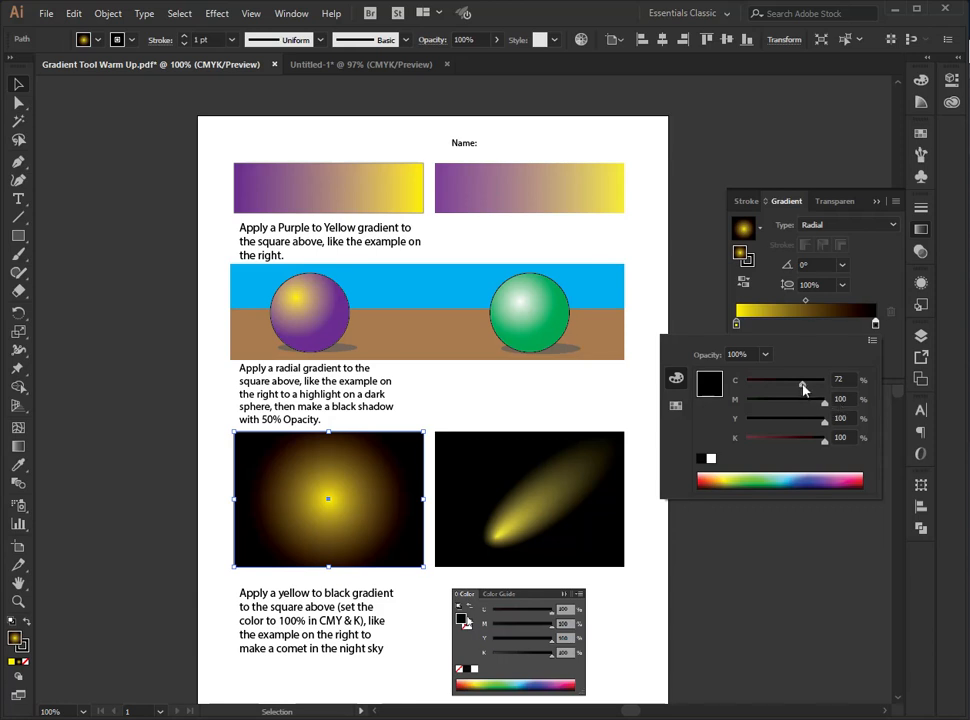
left_click_drag(803, 384, 828, 384)
left_click(676, 407)
left_click(674, 379)
- Offset the radial gradient's yellow focal point toward the lower-left corner of the comet rectangle with the Gradient tool
left_click(23, 452)
left_click(14, 448)
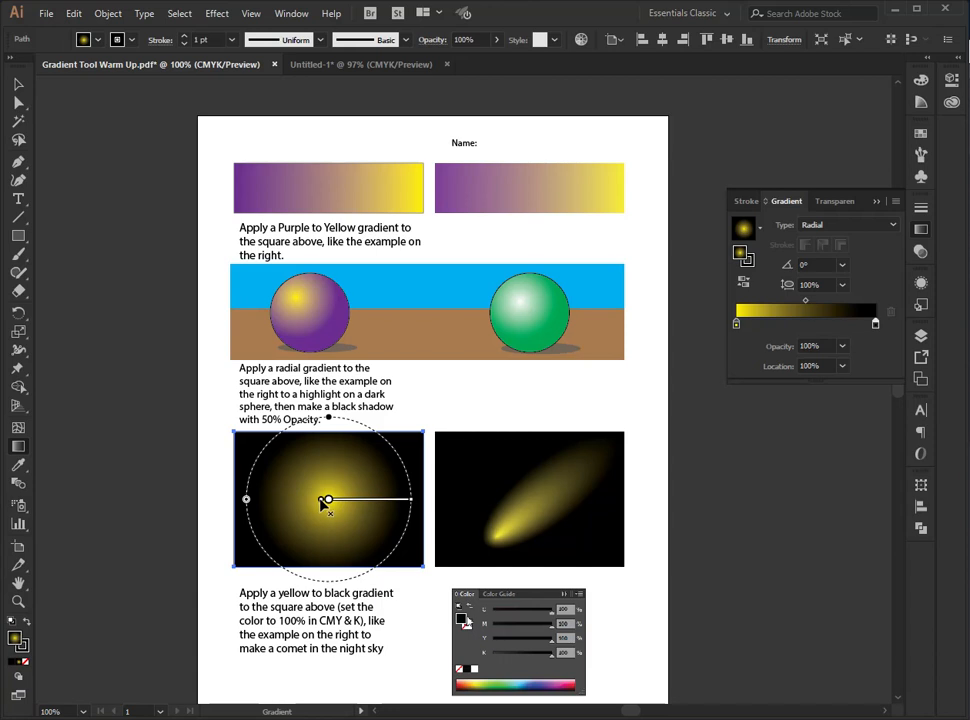
mouse_move(322, 505)
left_mouse_down()
mouse_move(258, 546)
mouse_move(272, 548)
left_mouse_up()
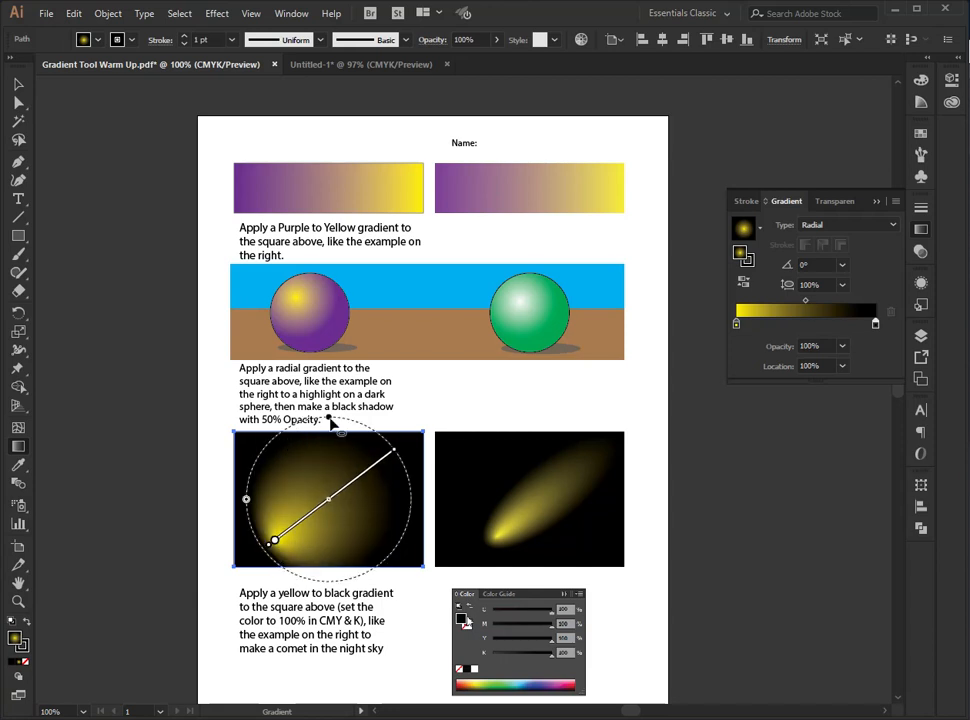
mouse_move(268, 548)
left_mouse_down()
mouse_move(260, 517)
mouse_move(271, 543)
left_mouse_up()
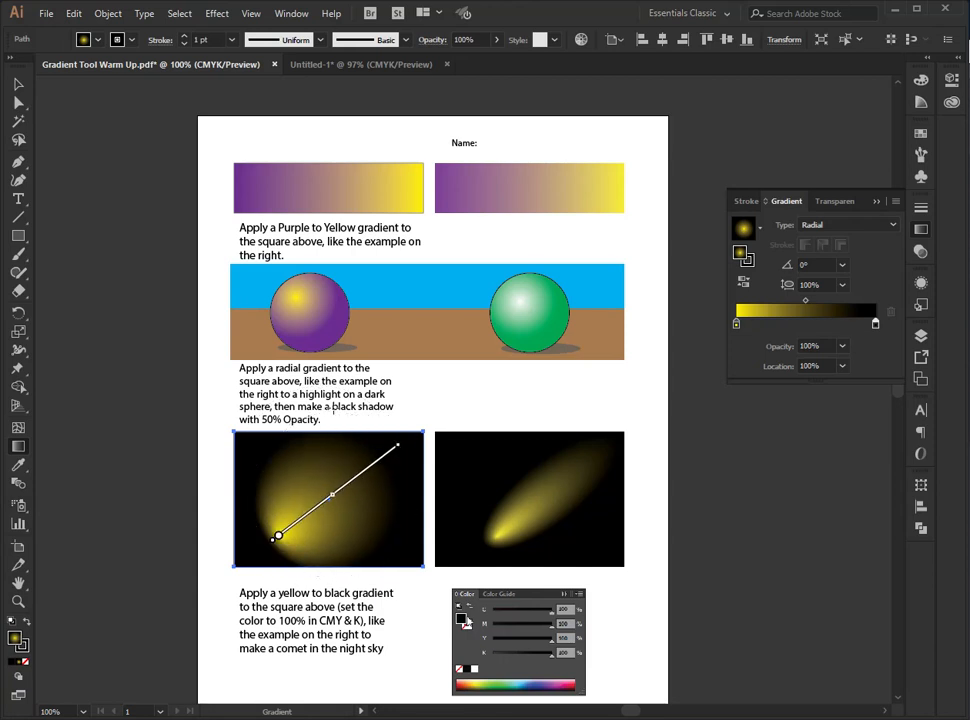
- Squash the comet's radial gradient into a narrow ellipse with an aspect ratio of about 28%
left_click_drag(278, 536, 262, 500)
left_click_drag(332, 413, 325, 478)
mouse_move(255, 497)
left_mouse_down()
mouse_move(266, 541)
mouse_move(256, 558)
left_mouse_up()
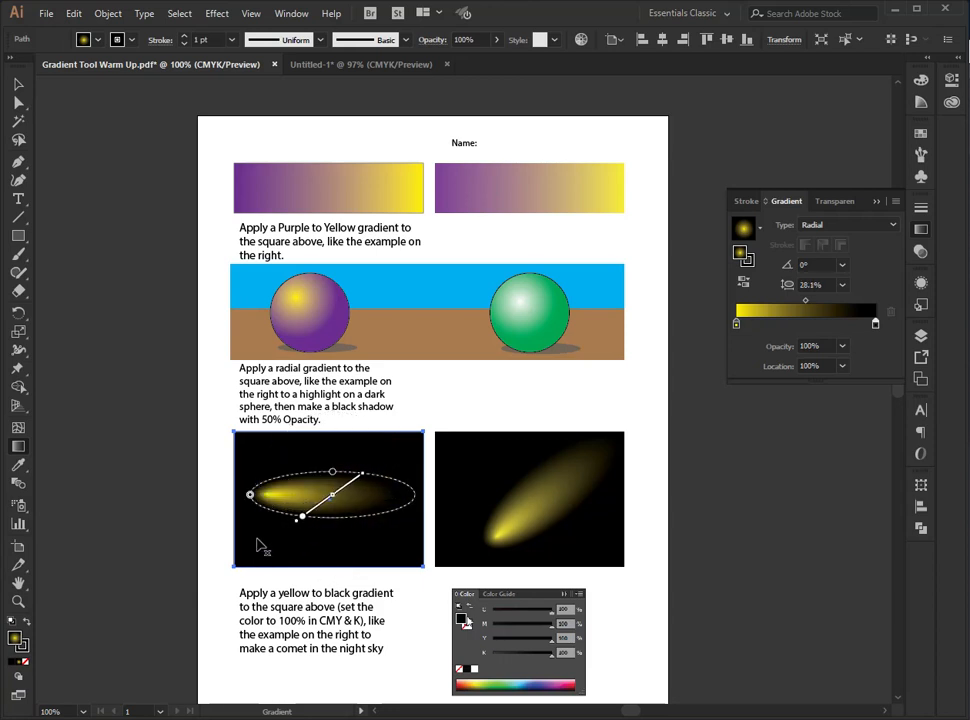
- Rotate the comet's elliptical gradient to about 30° so its tail points to the upper right, and deselect the rectangle
left_click_drag(297, 520, 255, 504)
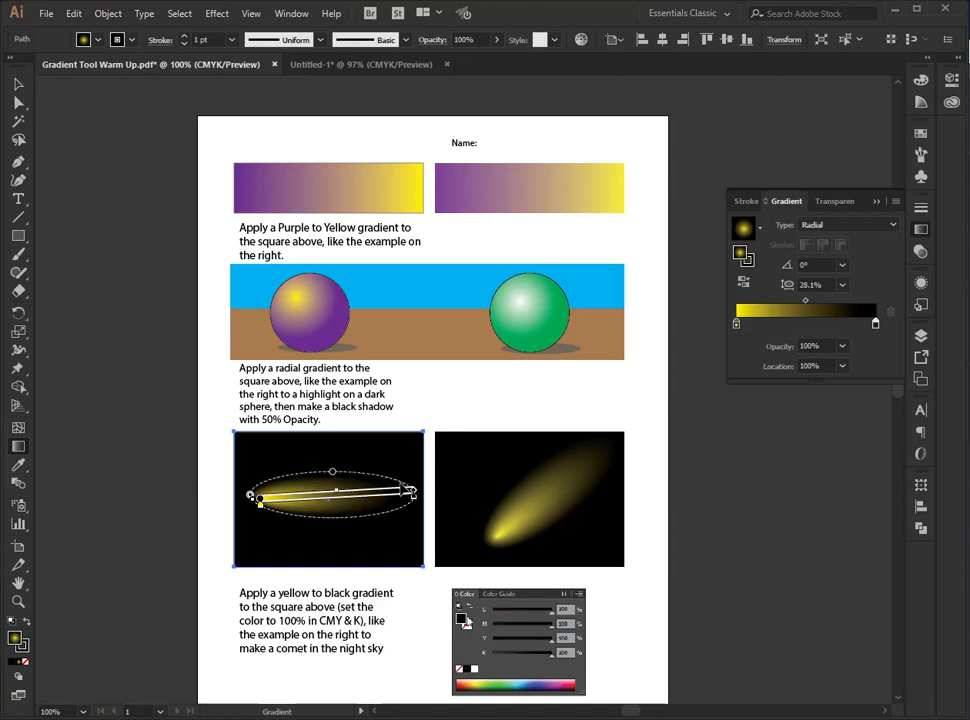
mouse_move(421, 484)
left_mouse_down()
mouse_move(396, 455)
mouse_move(422, 470)
mouse_move(433, 494)
mouse_move(392, 468)
mouse_move(395, 482)
left_mouse_up()
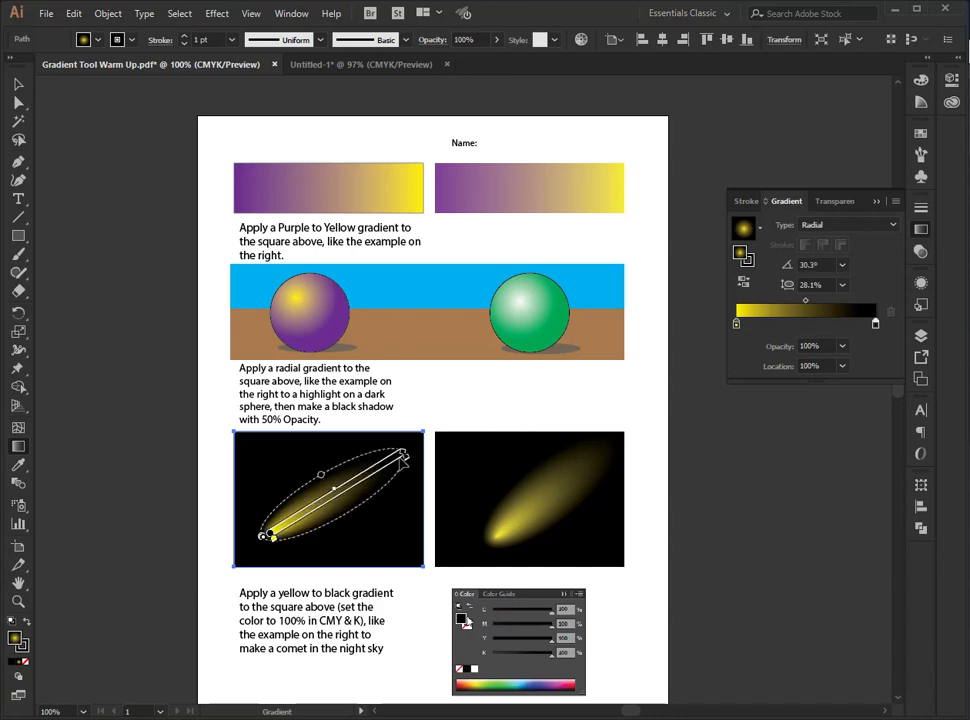
left_click(18, 84)
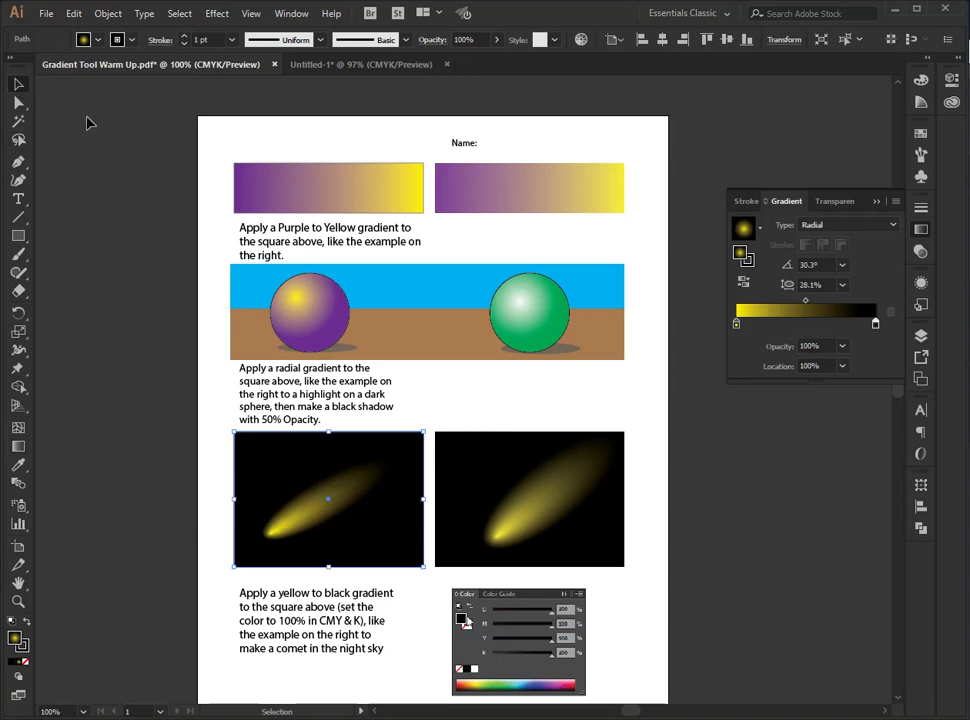
left_click(90, 138)
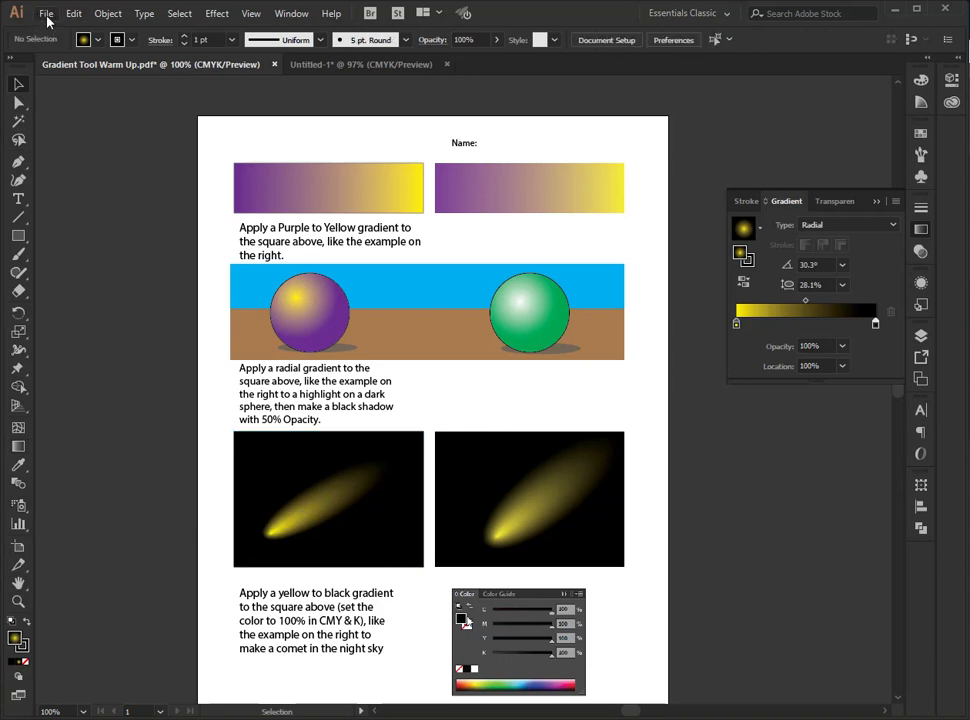
- Change the yellow highlight stop of the purple sphere's gradient to white
left_click(301, 299)
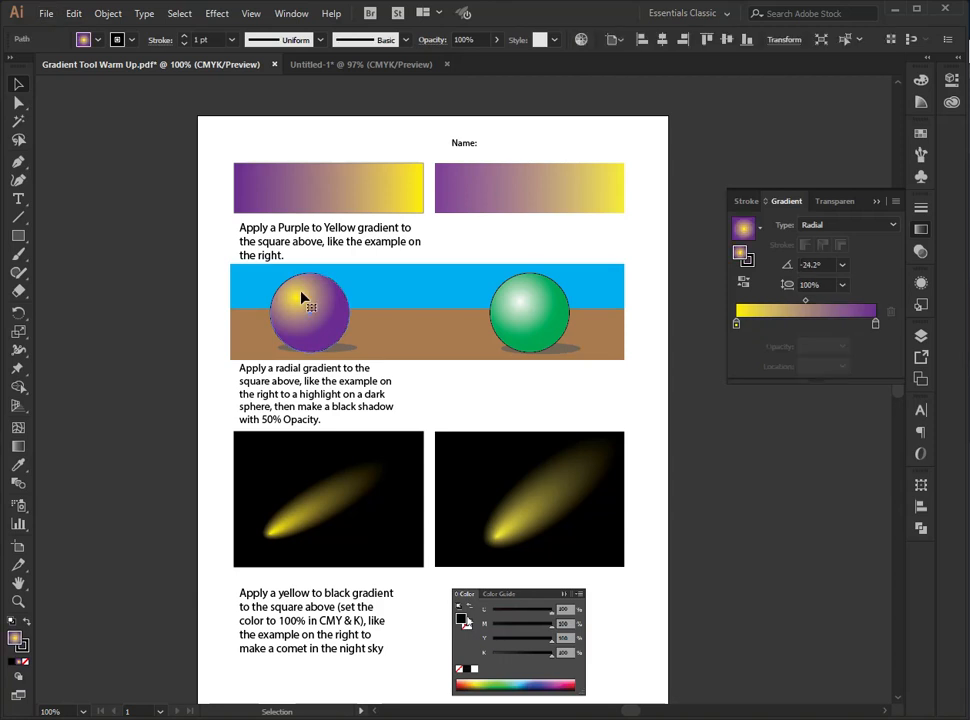
key("g")
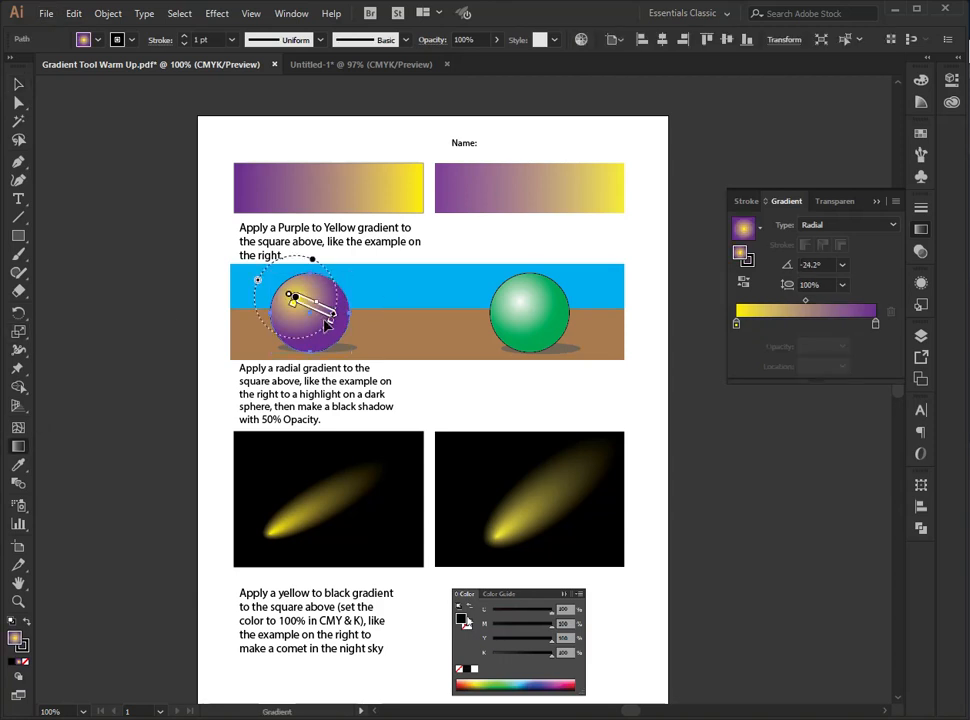
double_click(293, 302)
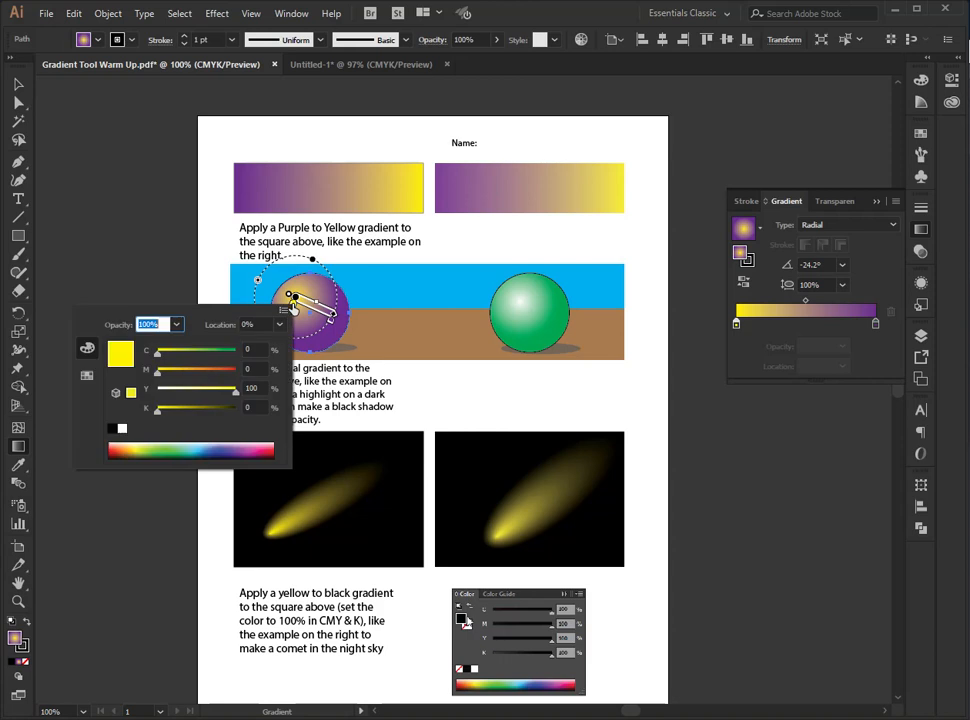
left_click(235, 352)
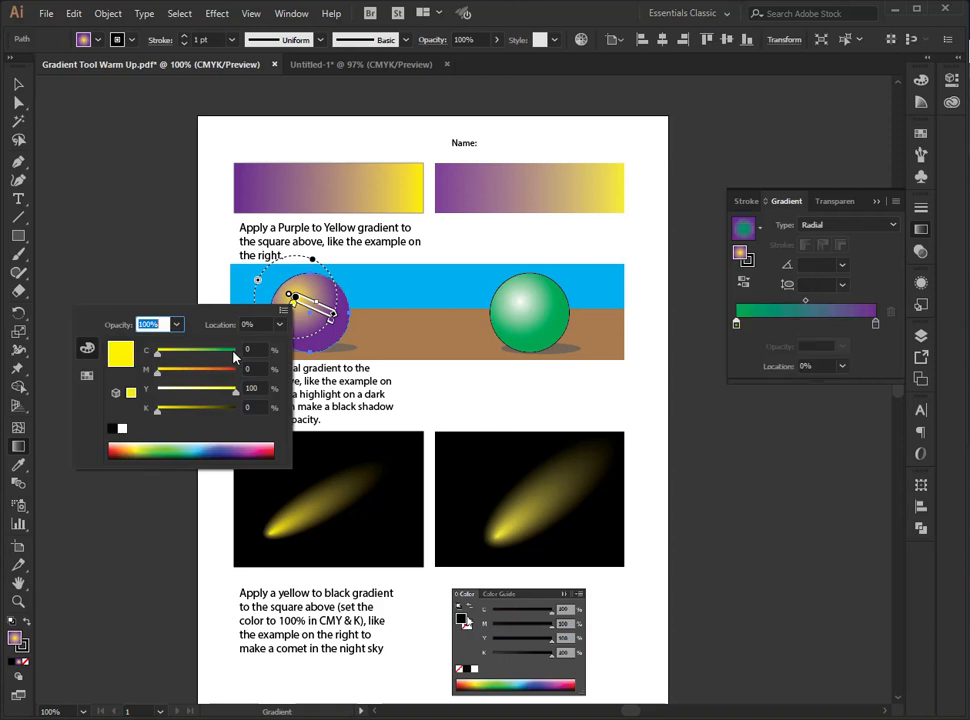
left_click(158, 352)
left_click(121, 430)
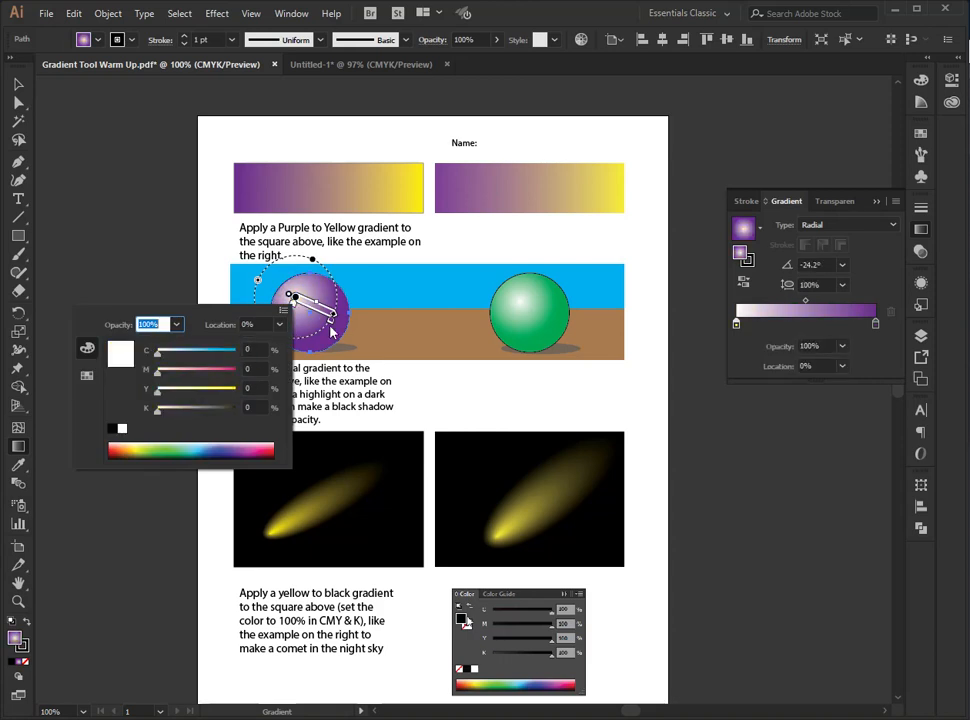
- Turn the sphere gradient's outer purple stop green by setting magenta to 0% and yellow to 100%
left_click(333, 327)
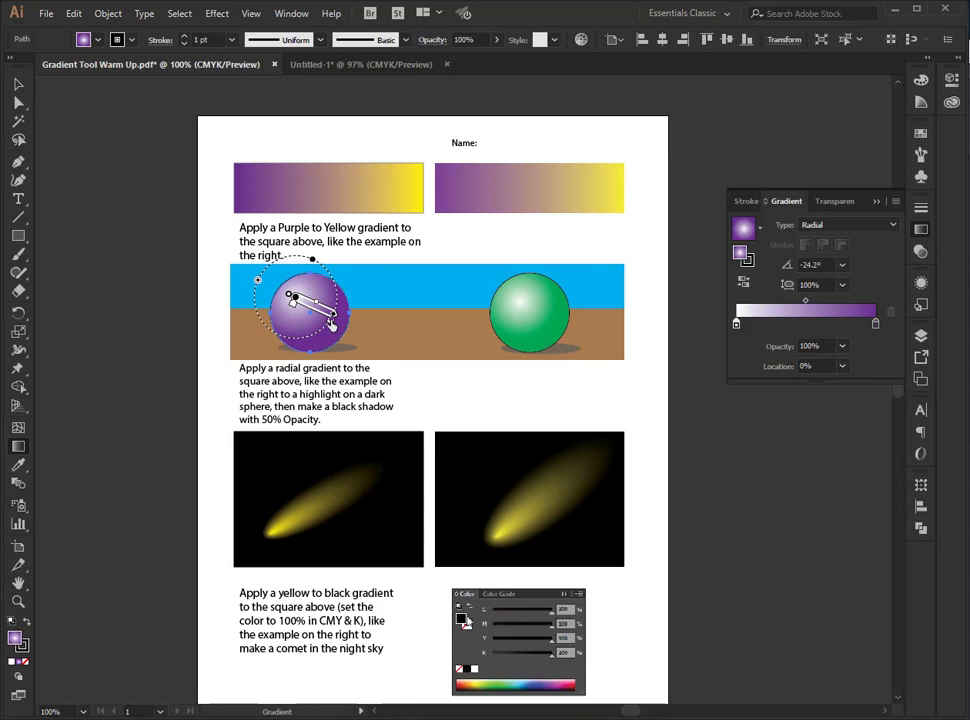
double_click(331, 325)
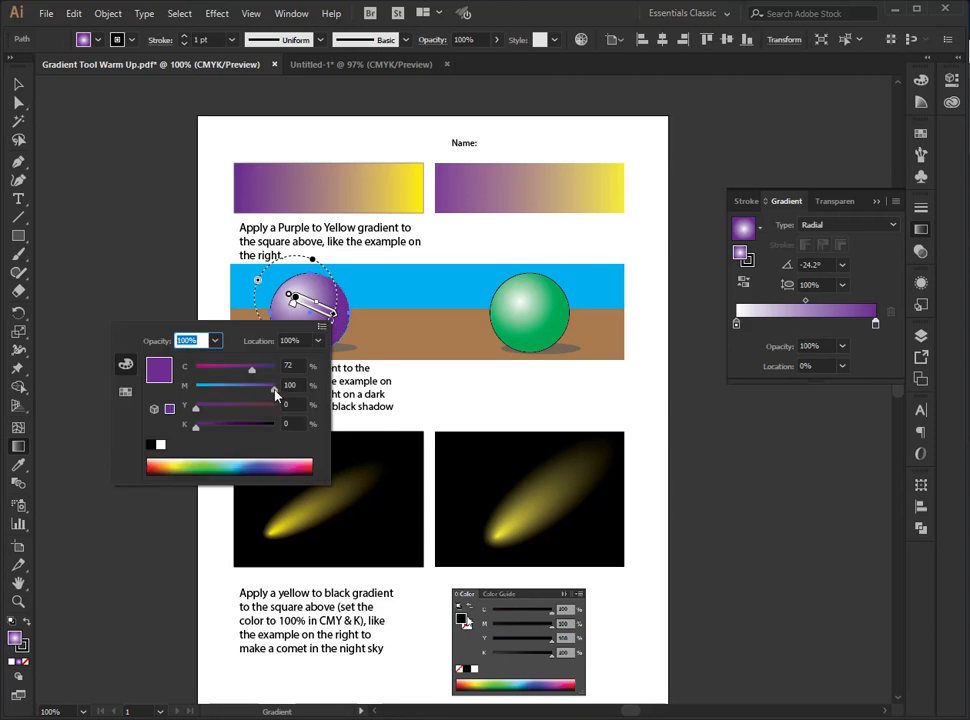
left_click_drag(195, 408, 333, 409)
left_click_drag(274, 388, 179, 396)
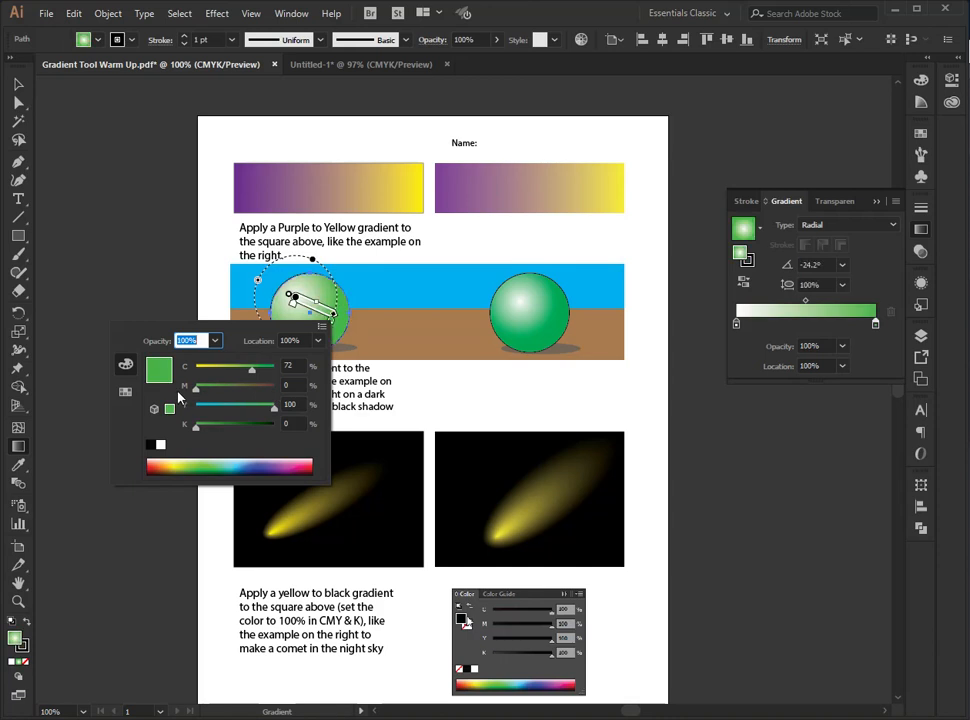
left_click(323, 329)
left_click(258, 325)
left_click(96, 158)
- Save the worksheet as an Adobe Illustrator (*.AI) file, adding the author's last name and first initial before "Gradient Tool Warm Up"
left_click(46, 13)
key("Escape")
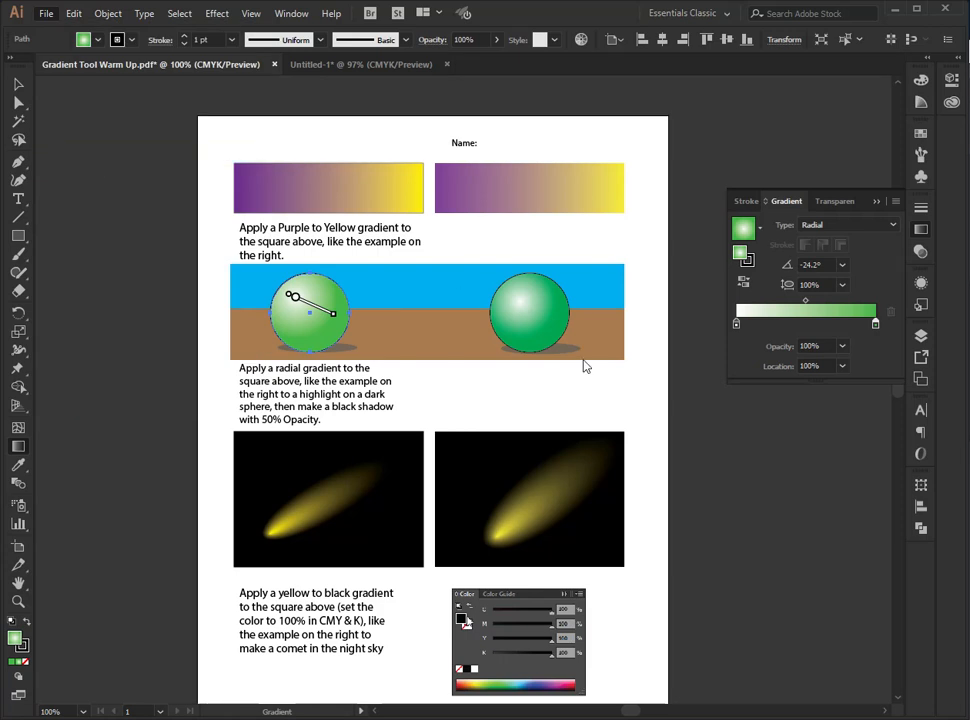
key("ctrl+shift+s")
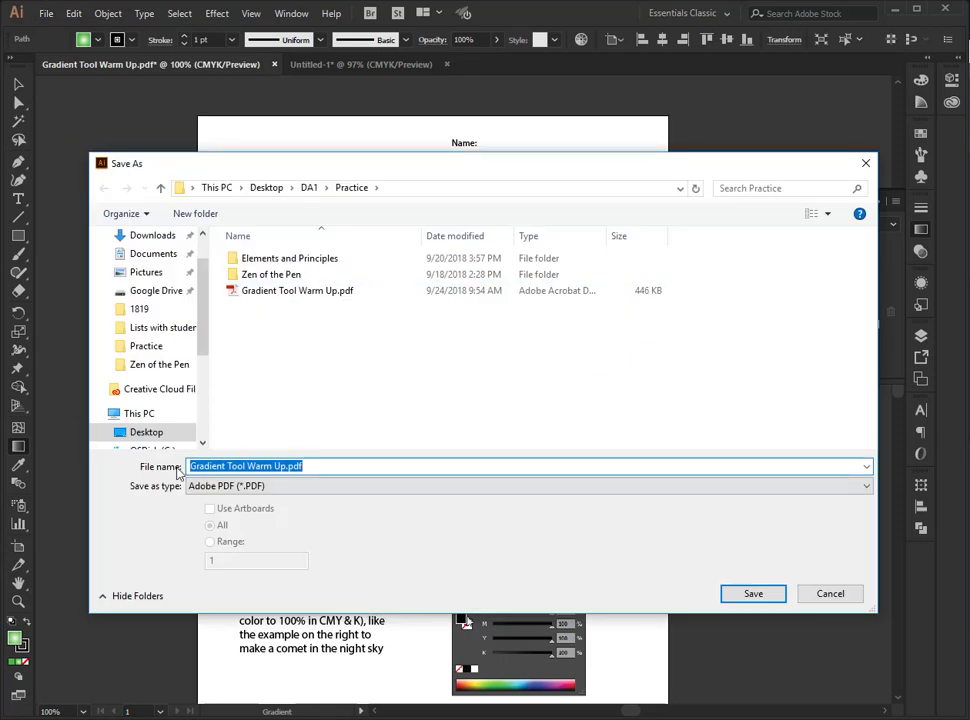
left_click(233, 487)
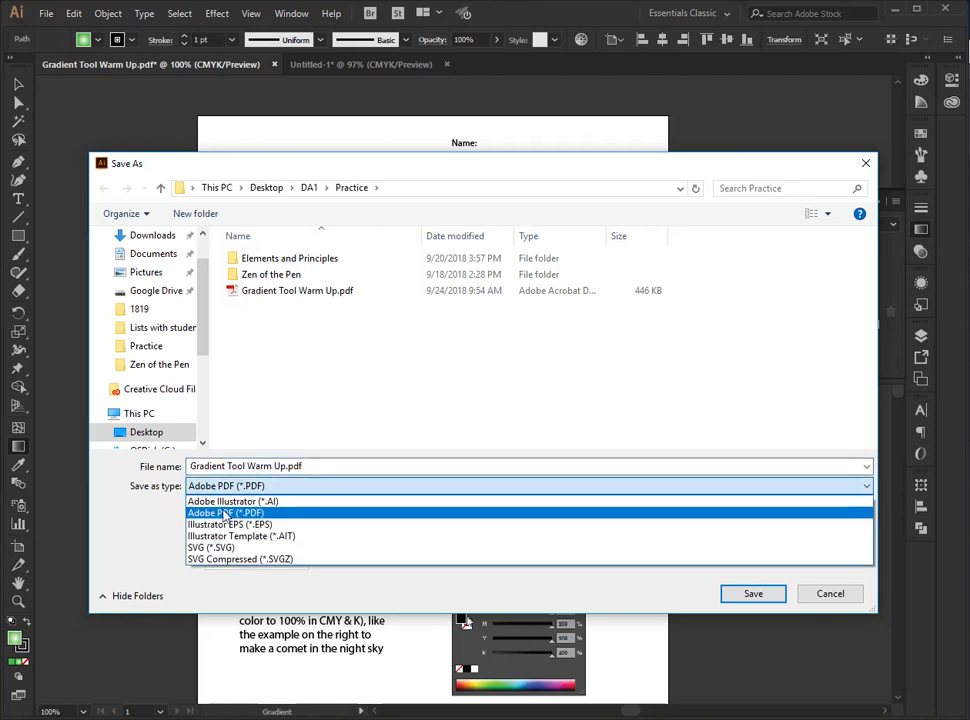
left_click(233, 501)
left_click(405, 465)
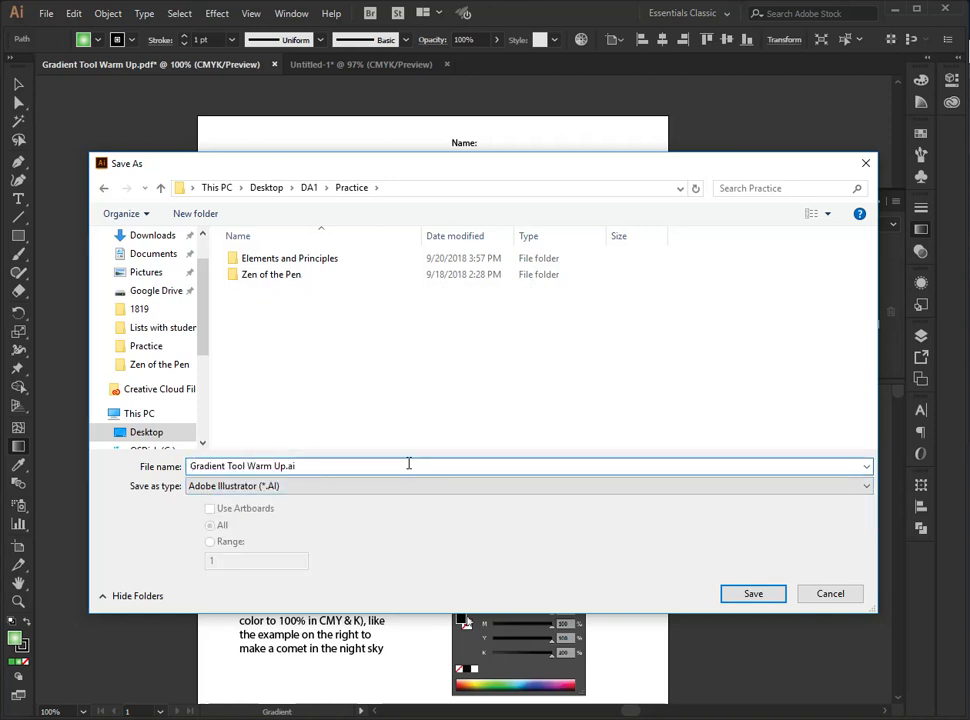
type("feeney m")
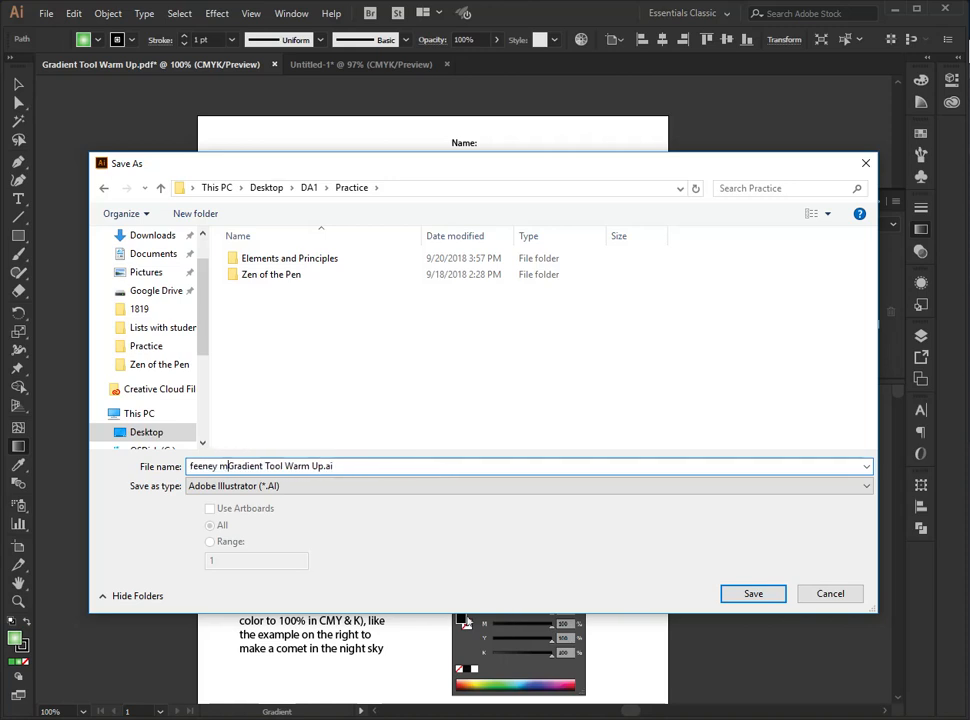
key("Return")
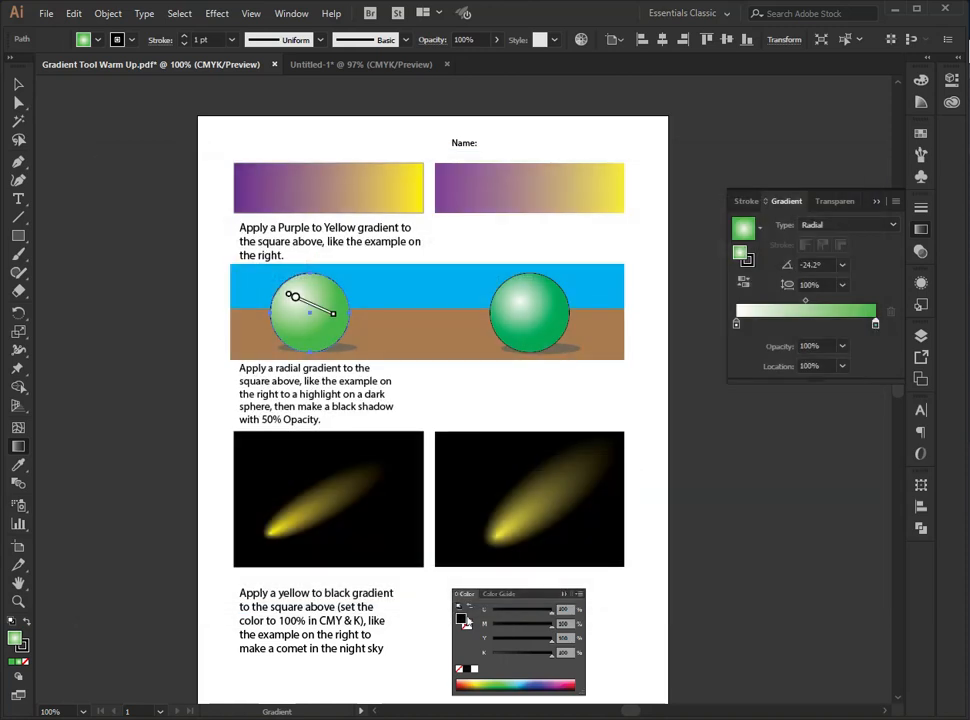